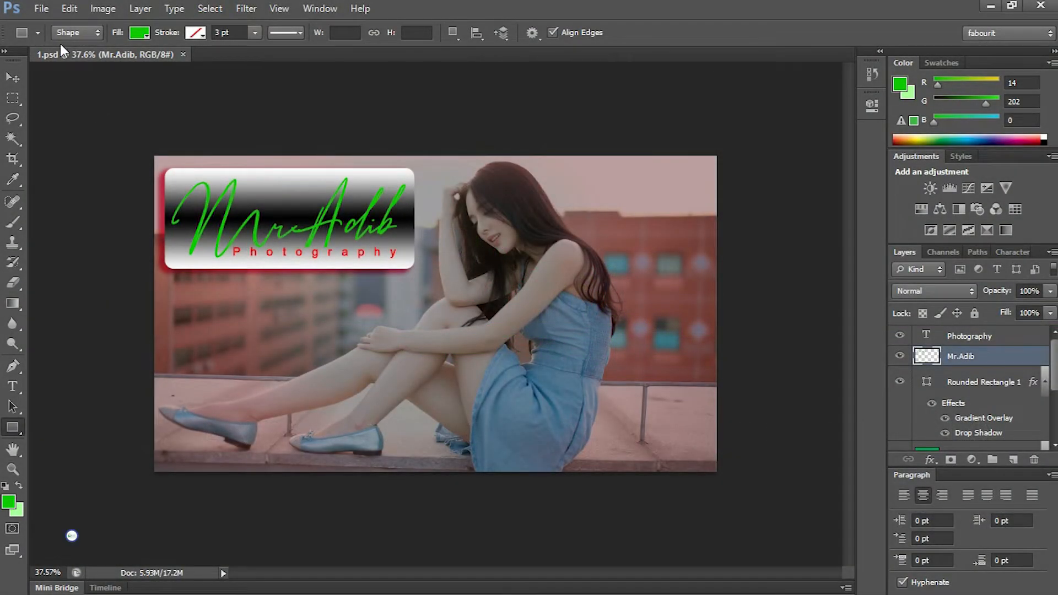
Step: Open the photo asia-beautiful-beautiful-girl-382247.jpg from the Girls folder
click(41, 9)
click(51, 39)
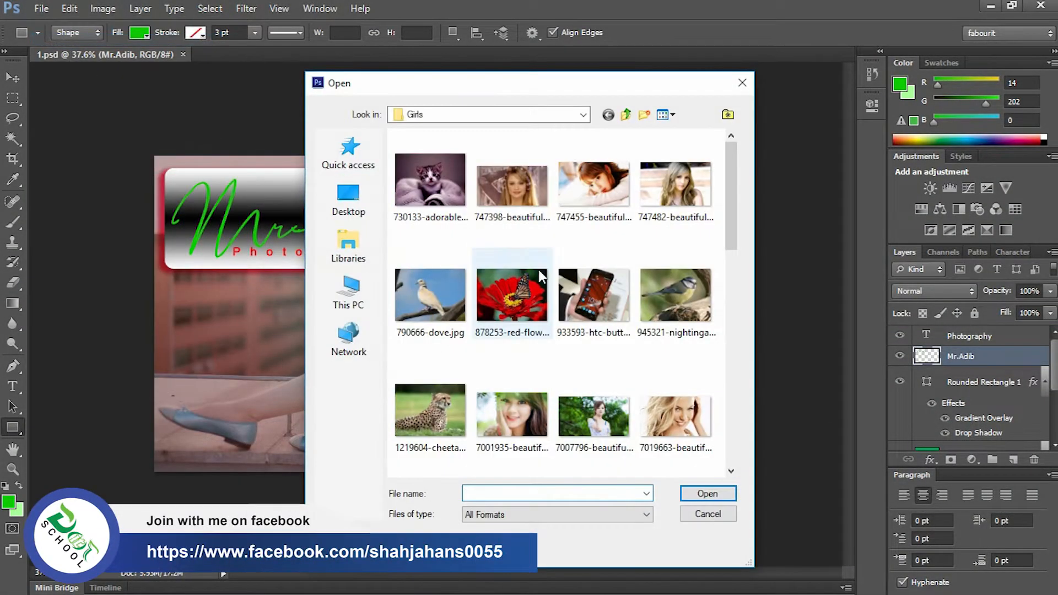
drag(731, 222, 733, 284)
click(683, 342)
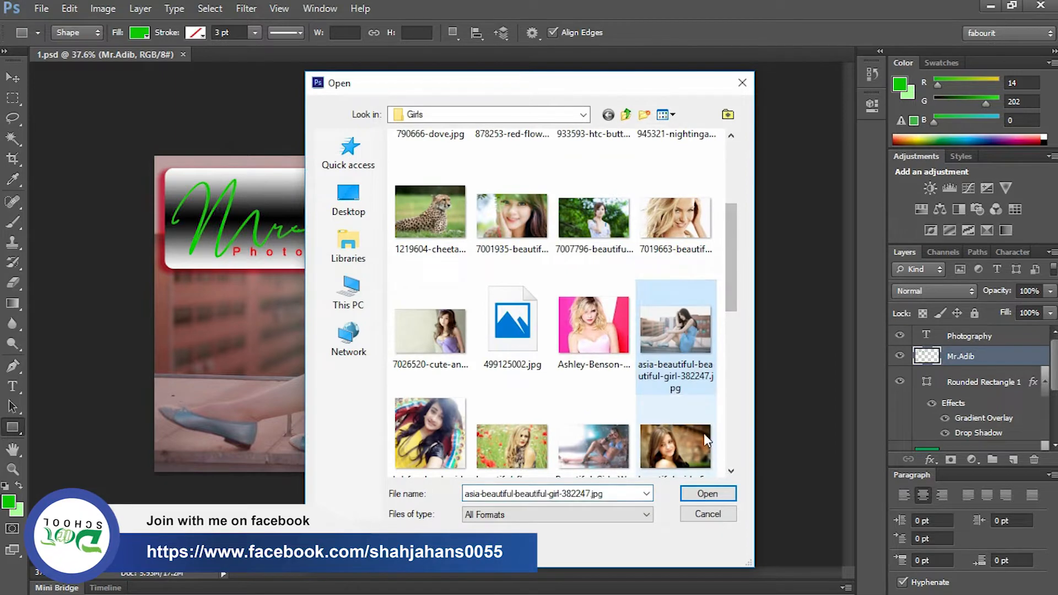
click(707, 493)
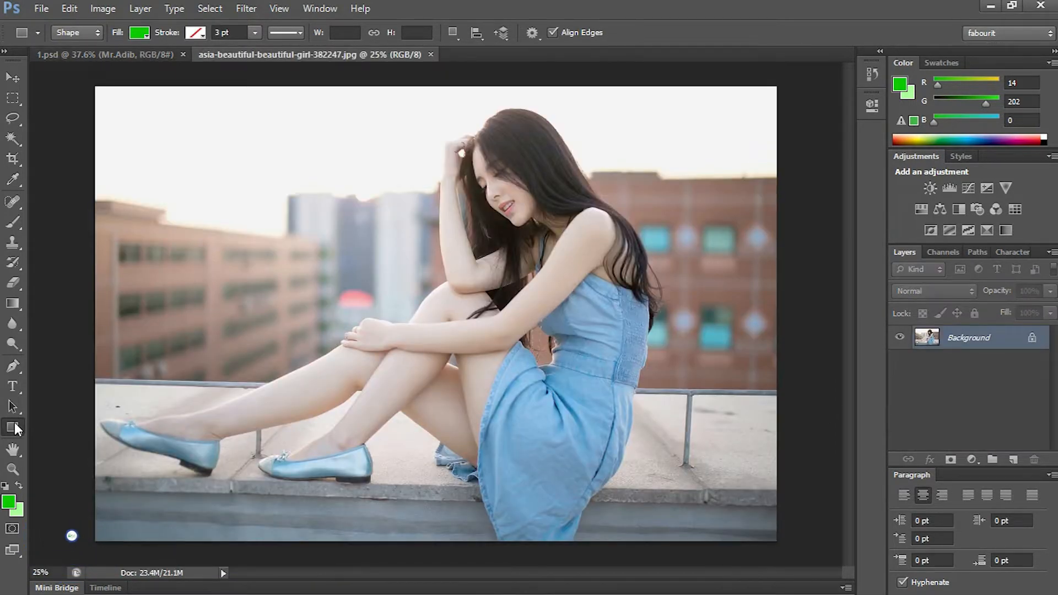
Step: Draw a green rectangle shape of about 3709 by 2617 px that covers the entire photo and extends past its edges
drag(15, 428, 85, 427)
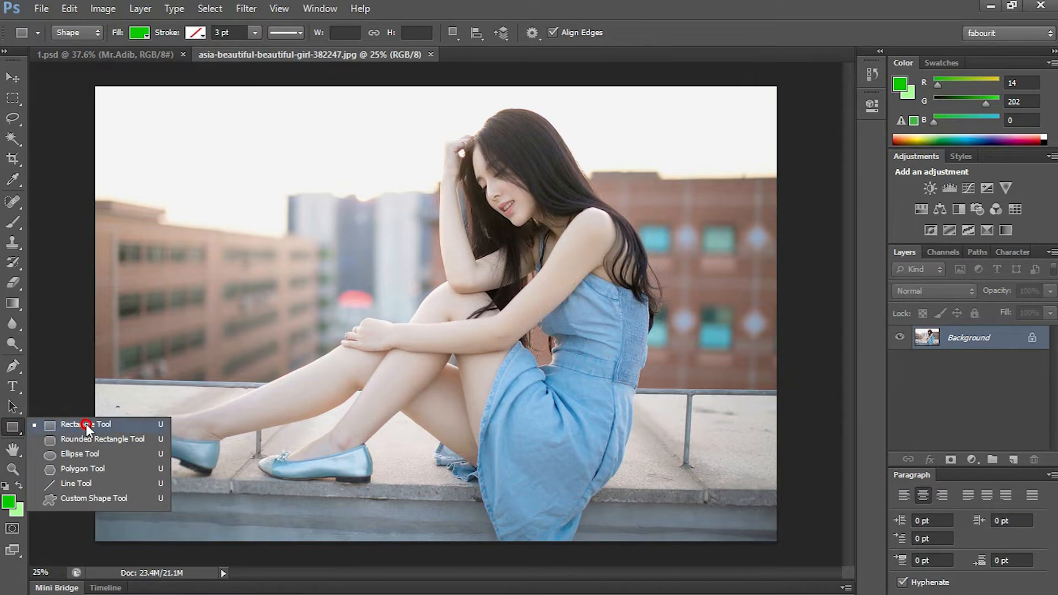
click(87, 425)
scroll(100, 132, down, 2)
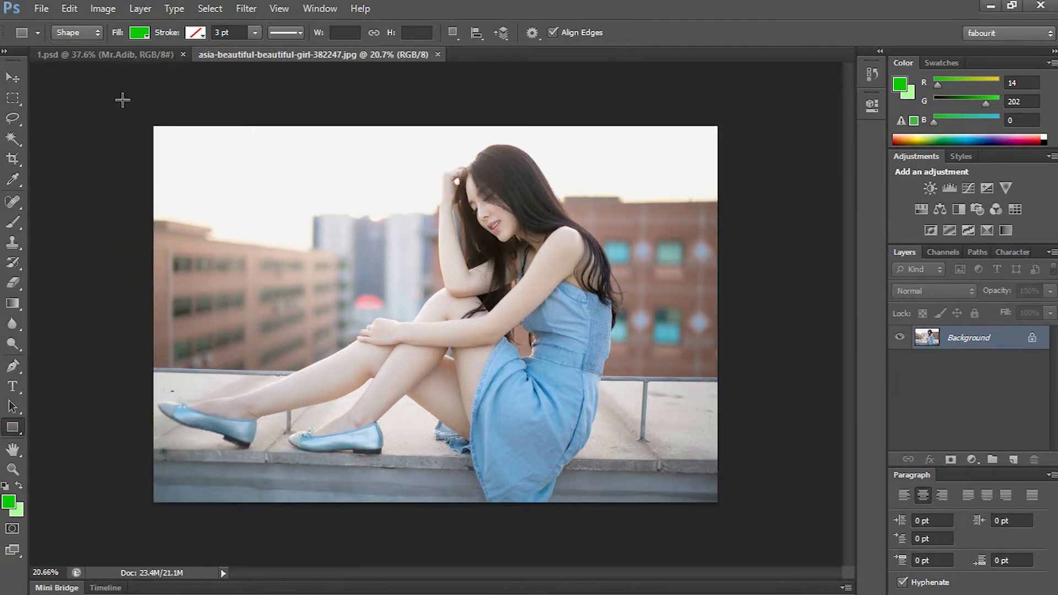
drag(135, 97, 729, 514)
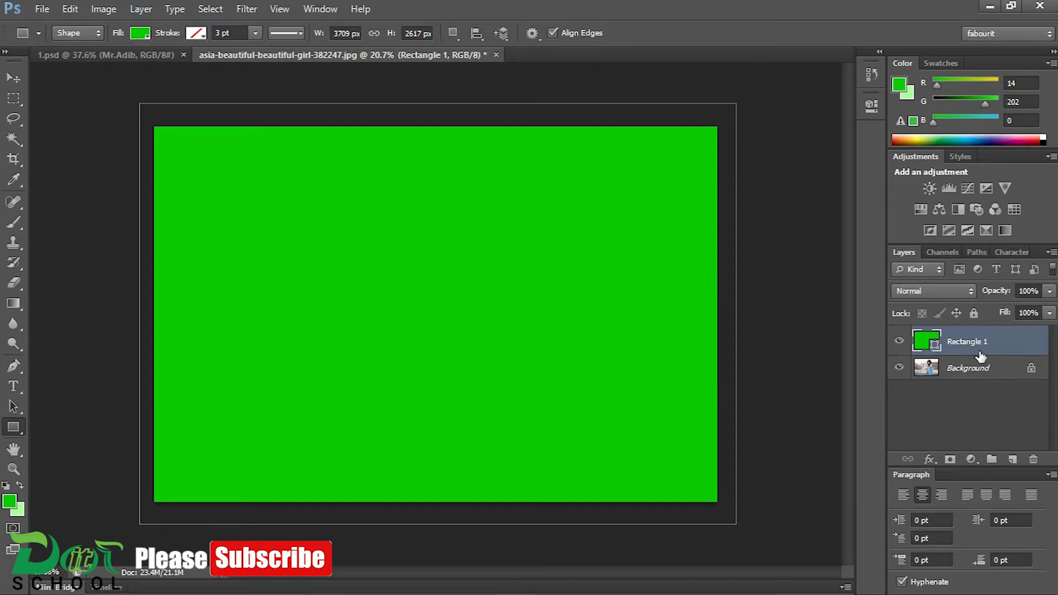
click(317, 9)
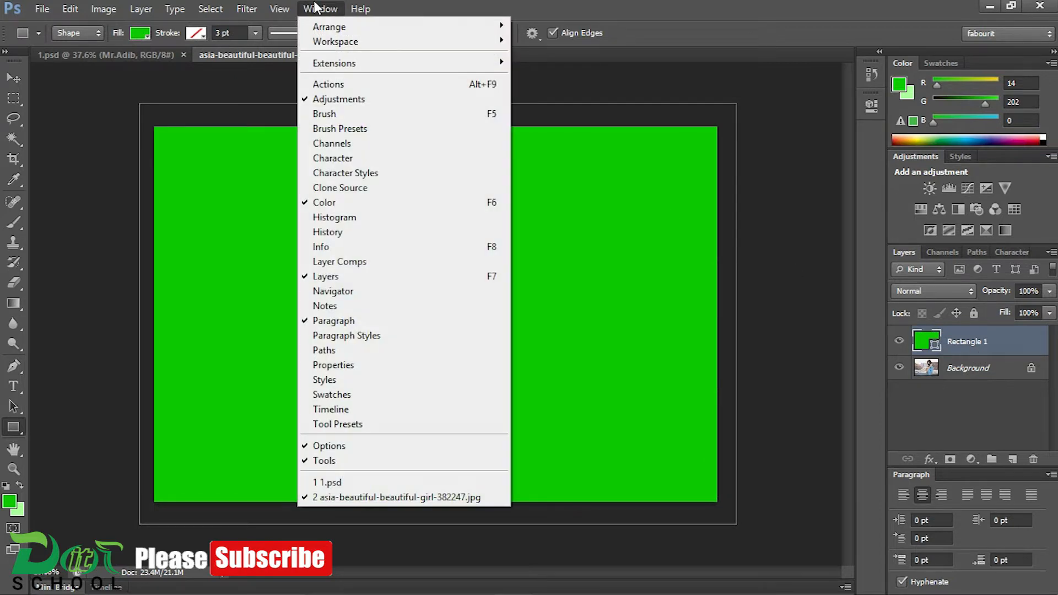
mouse_move(321, 44)
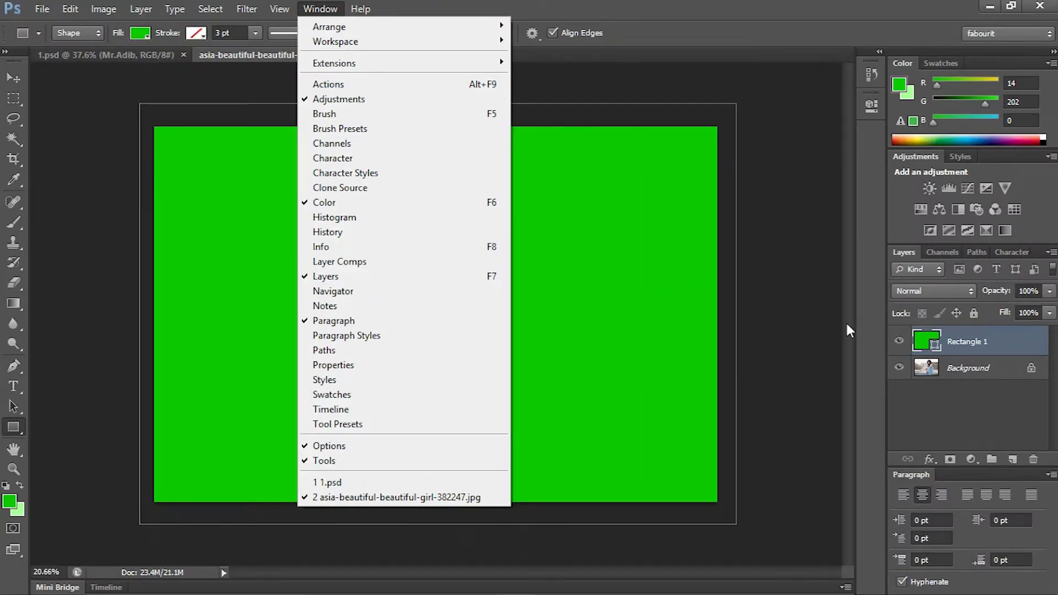
click(812, 326)
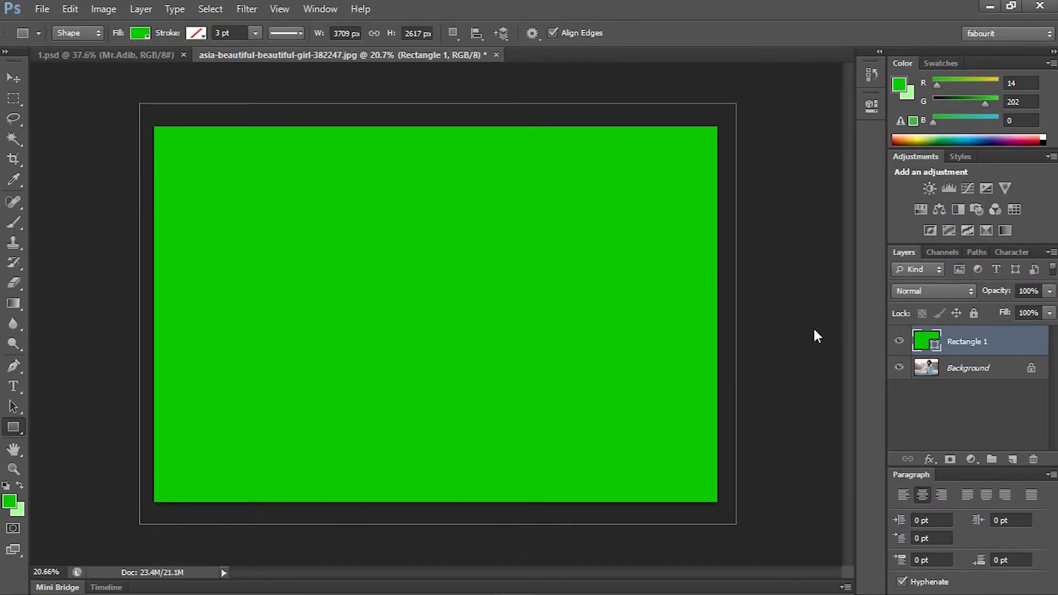
Step: Add a Gradient Overlay to the rectangle layer using the Red, Green preset with Reverse enabled
right_click(969, 341)
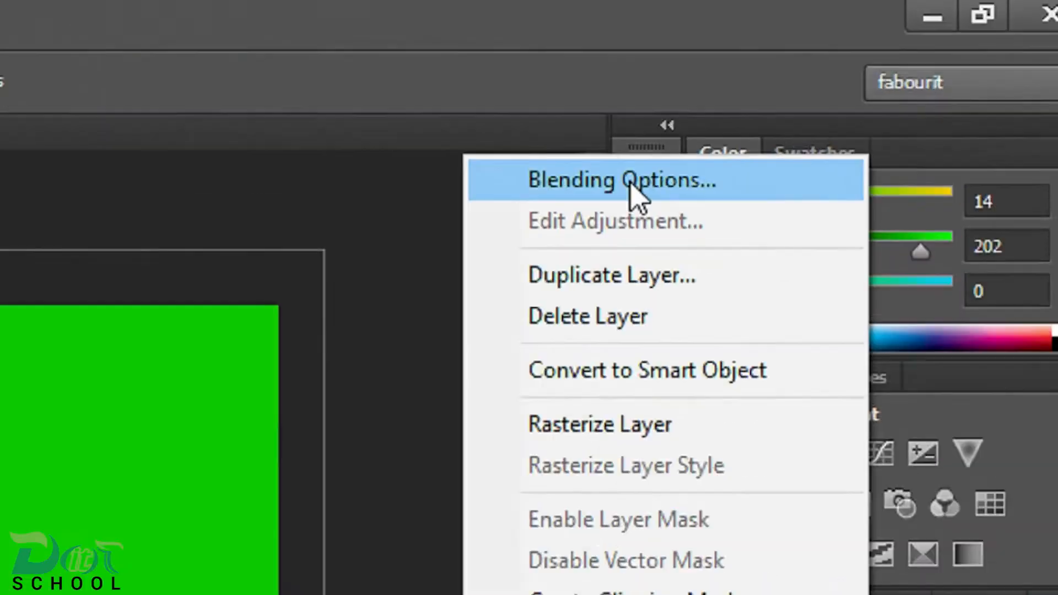
click(864, 75)
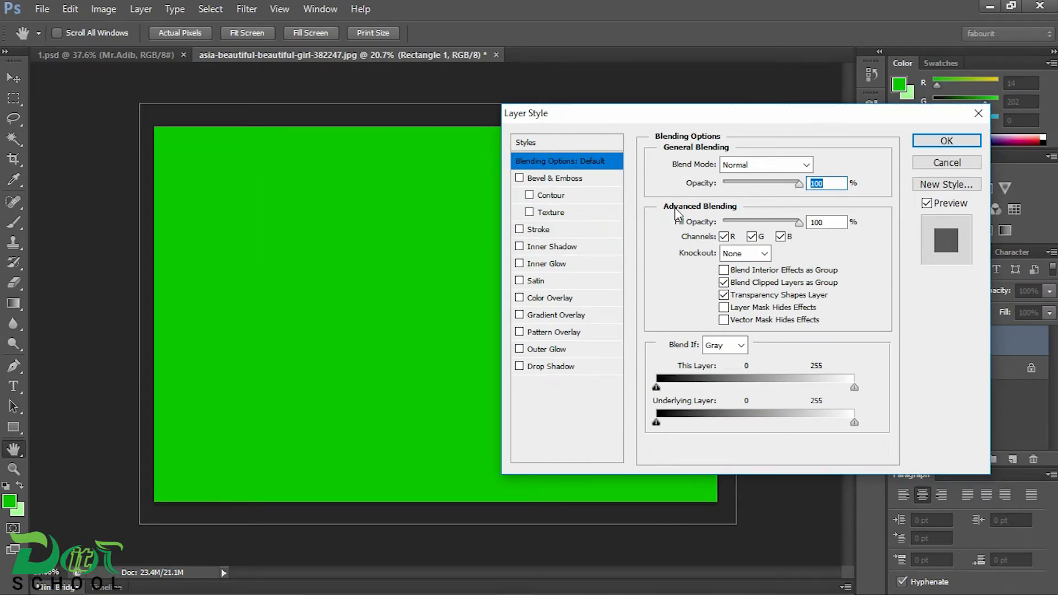
click(538, 316)
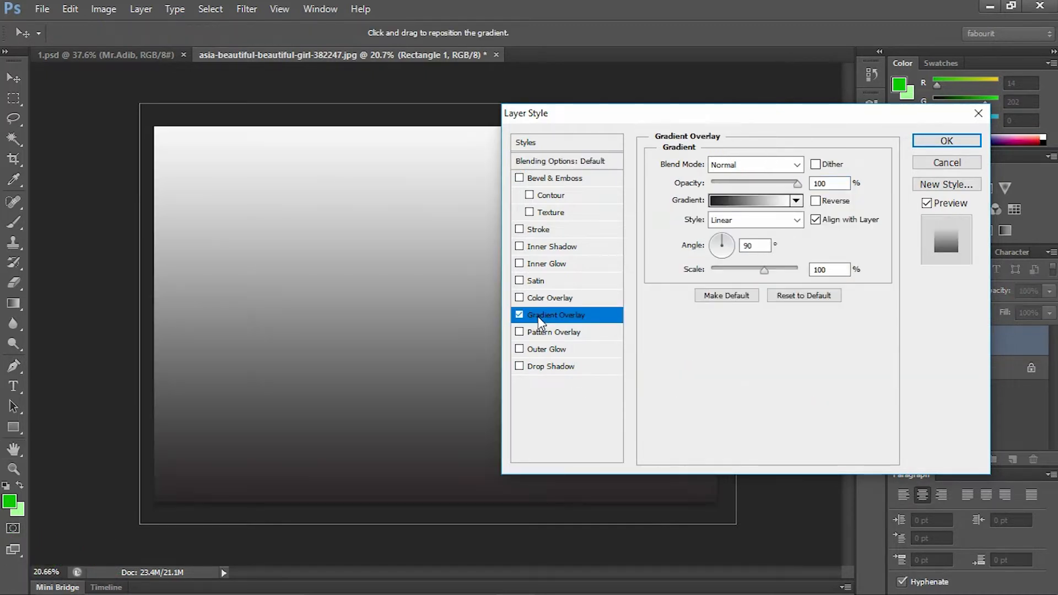
click(796, 201)
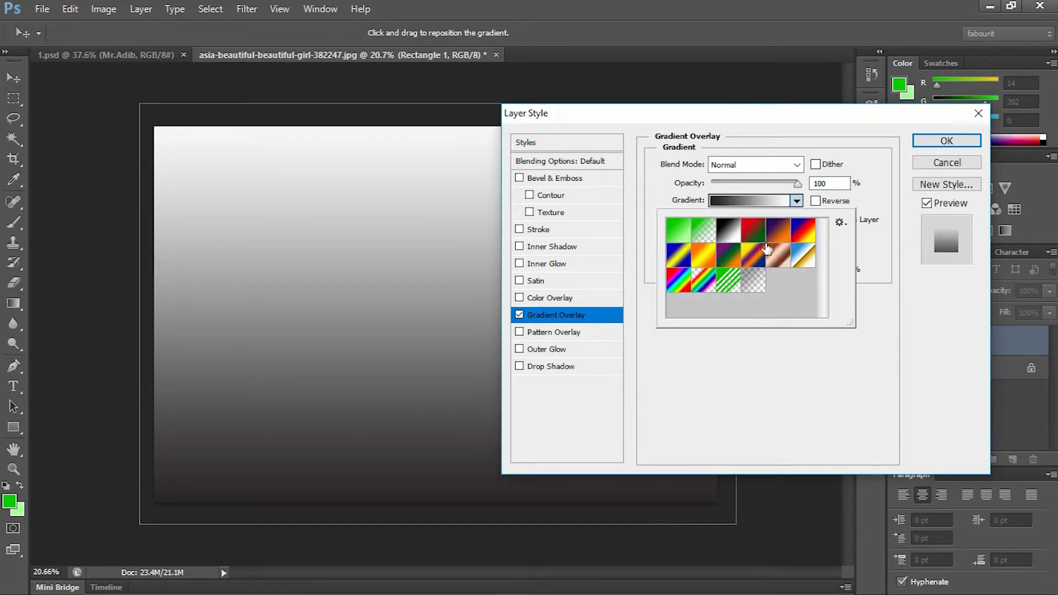
click(753, 232)
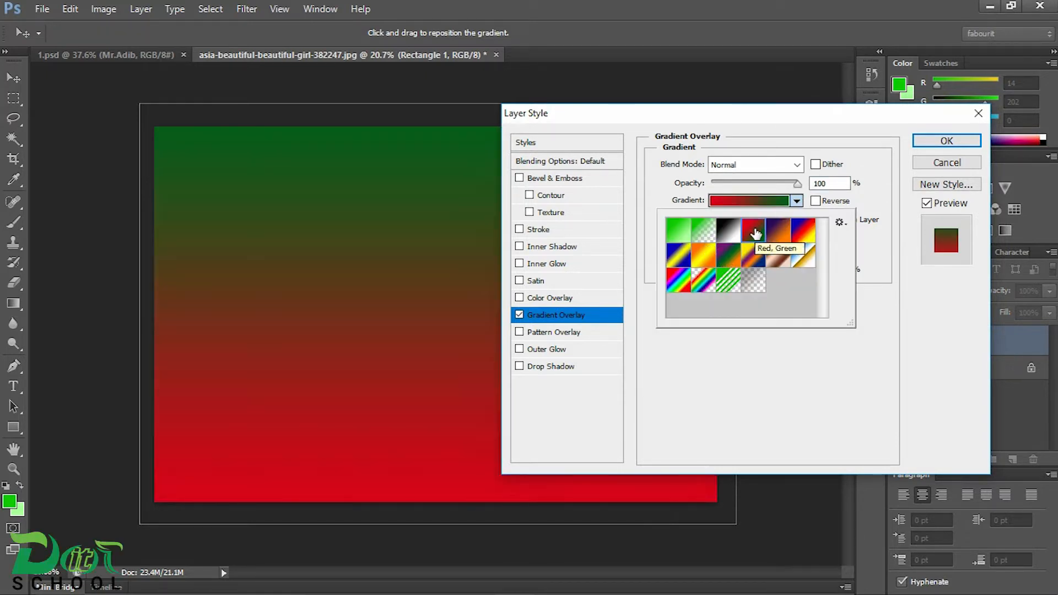
click(816, 202)
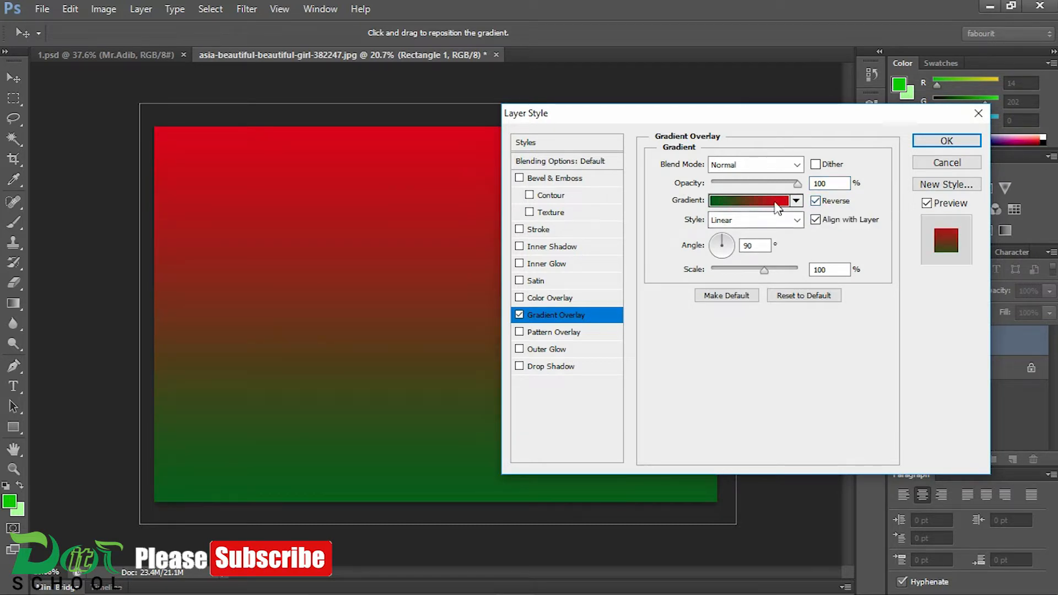
Step: Set the gradient overlay's blend mode to Hard Light and its scale to 46%, and apply the layer style
click(797, 165)
click(735, 345)
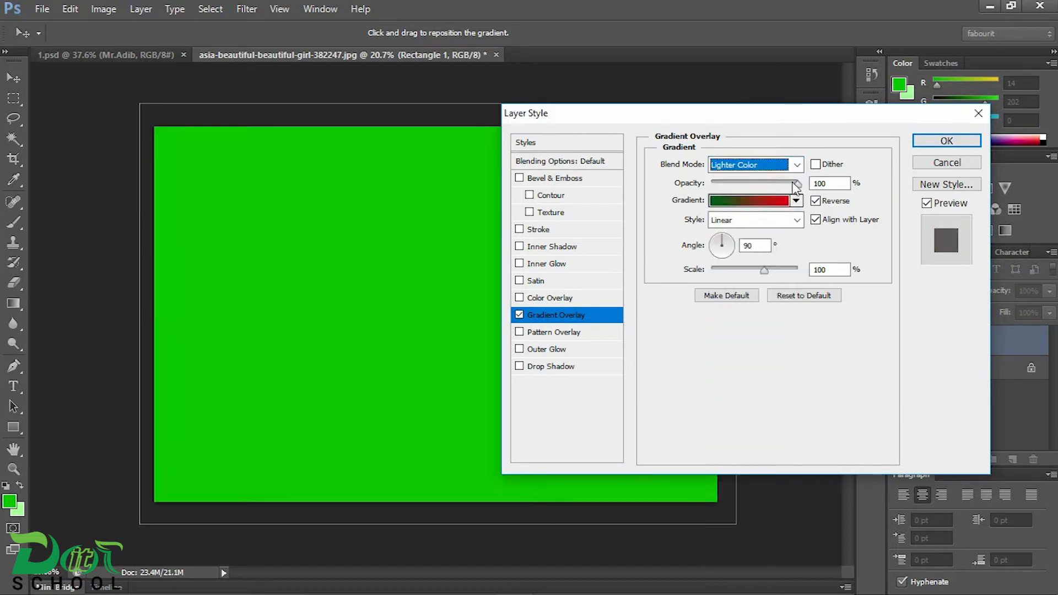
click(796, 167)
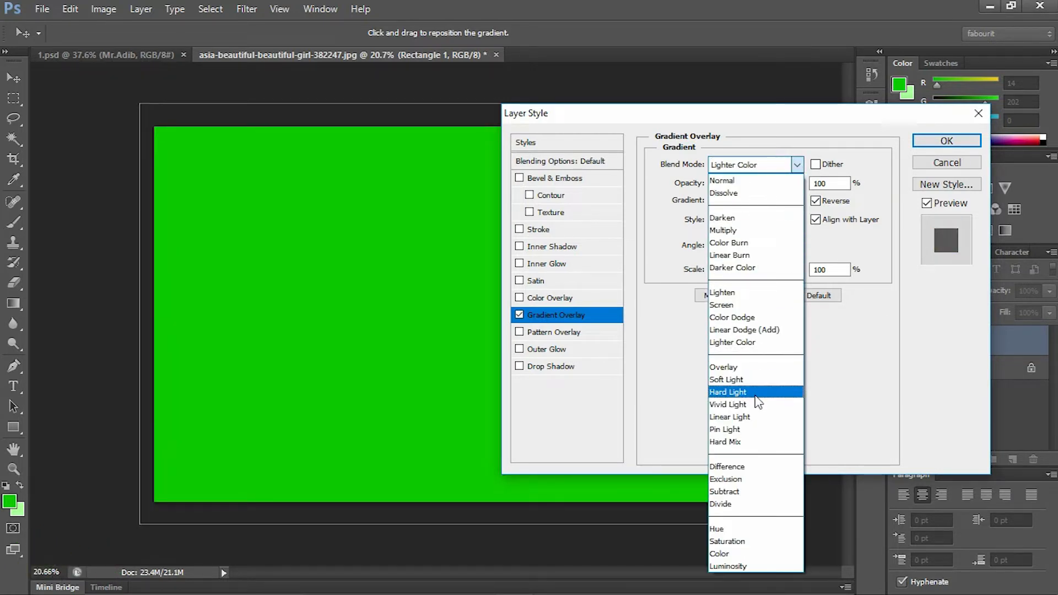
click(738, 391)
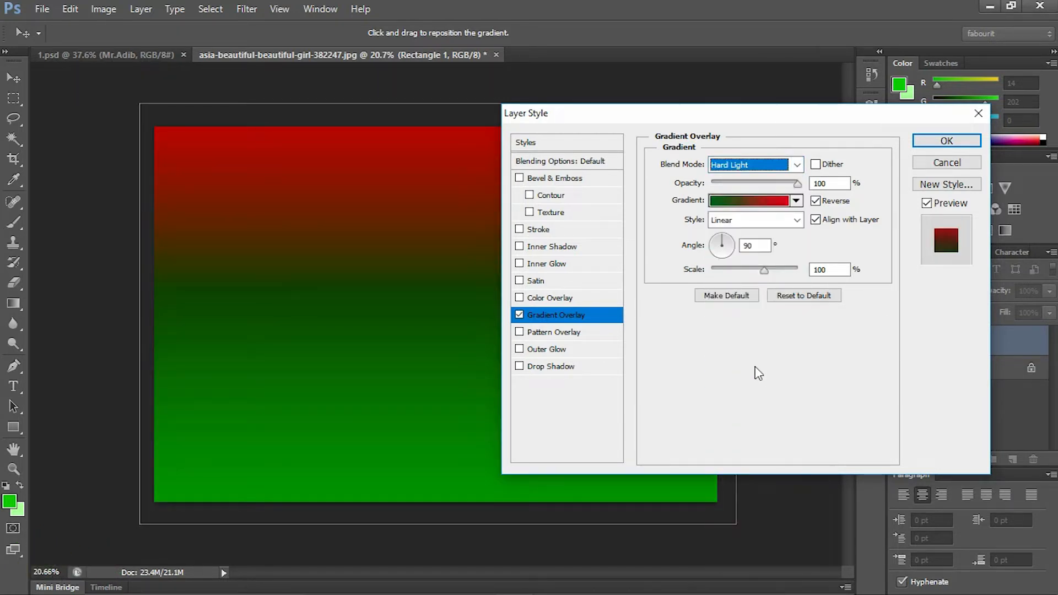
drag(764, 270, 730, 273)
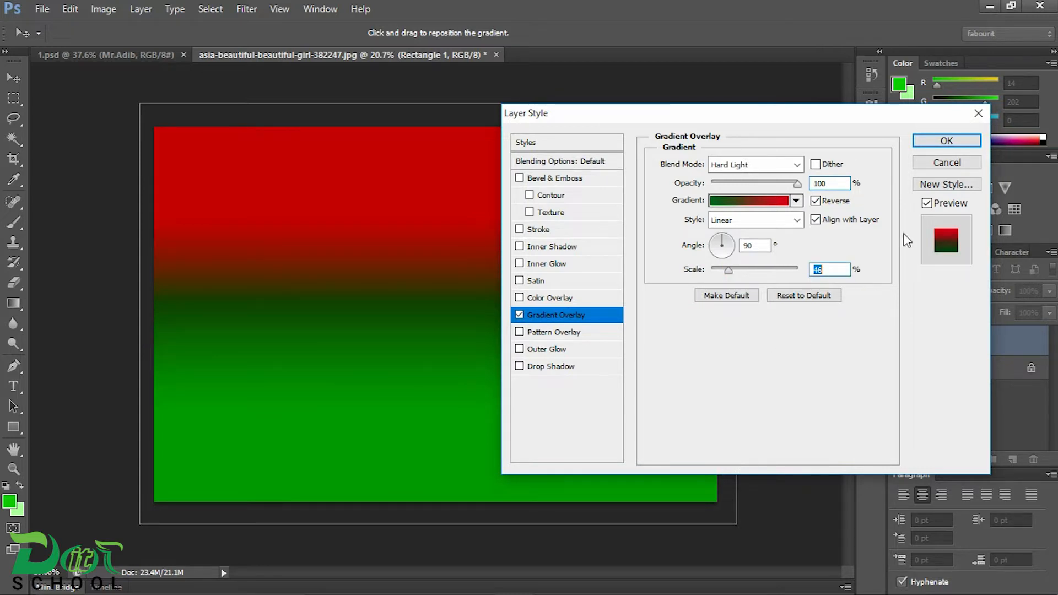
click(946, 141)
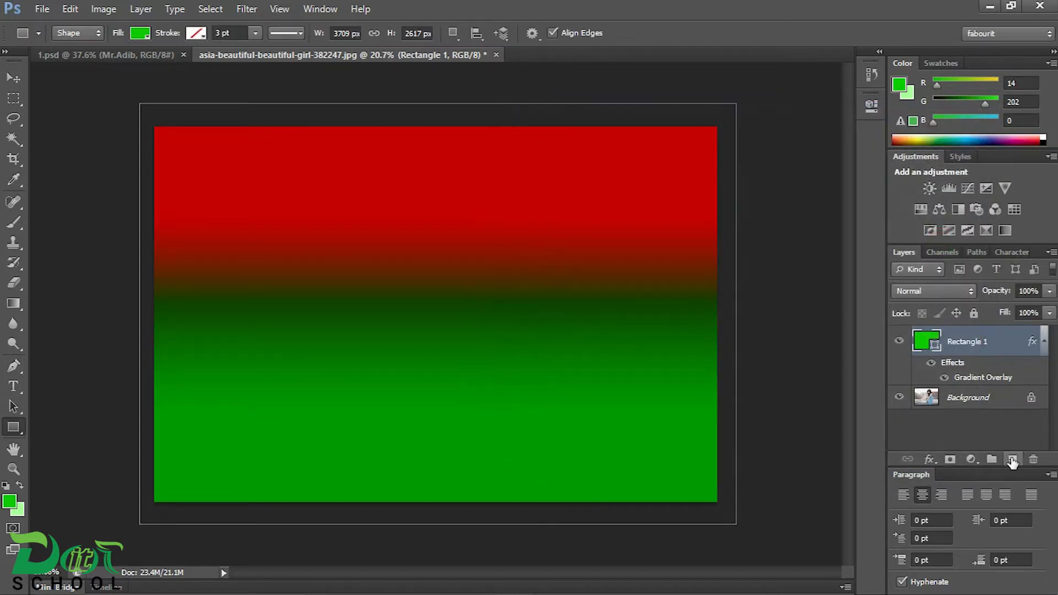
Step: Create a new layer and add the photographer's name as a text line in the upper part of the image
click(1012, 459)
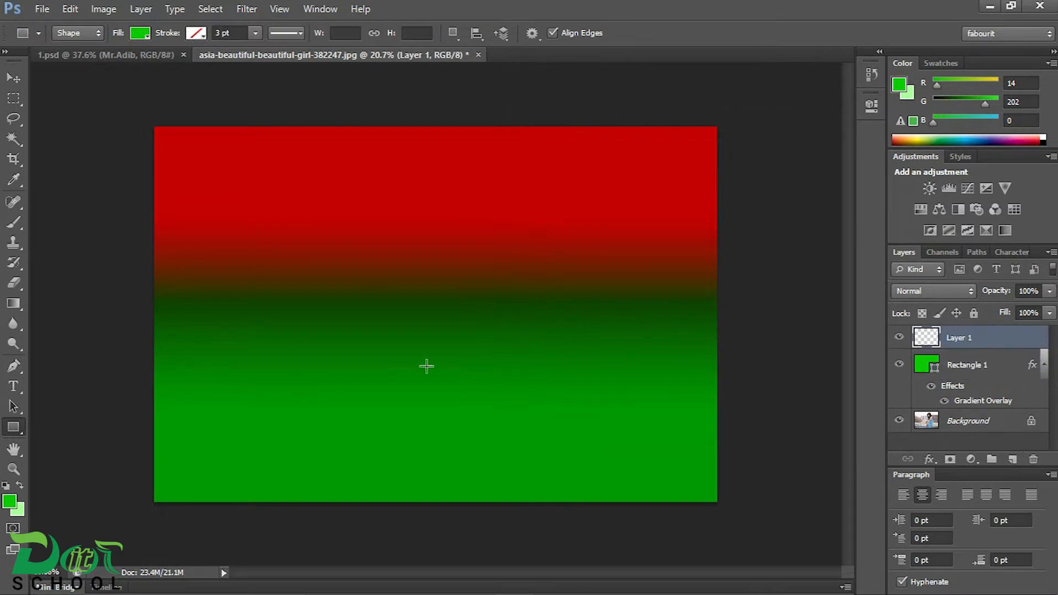
click(13, 385)
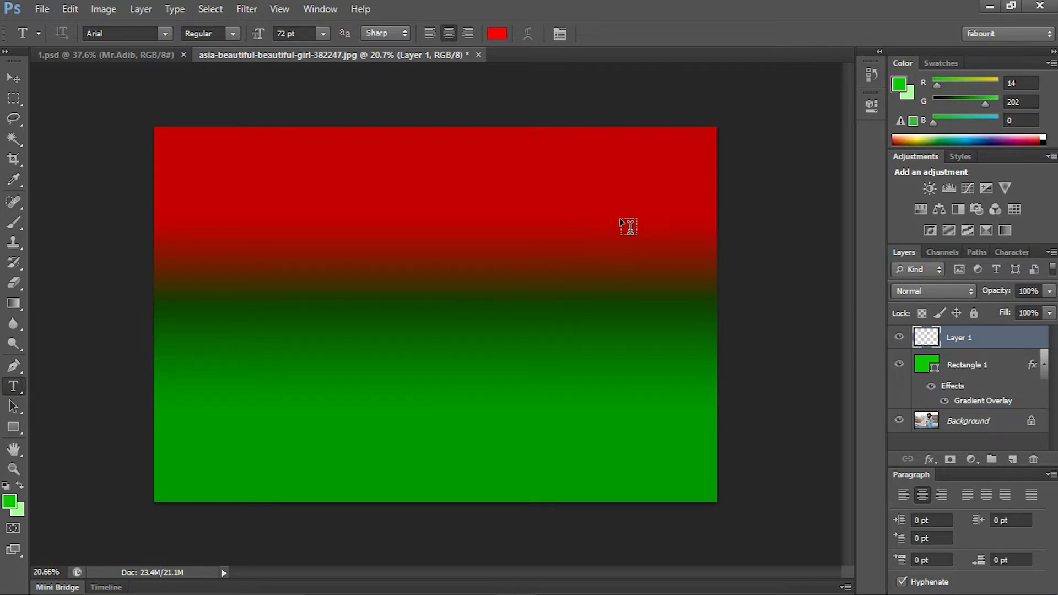
click(497, 106)
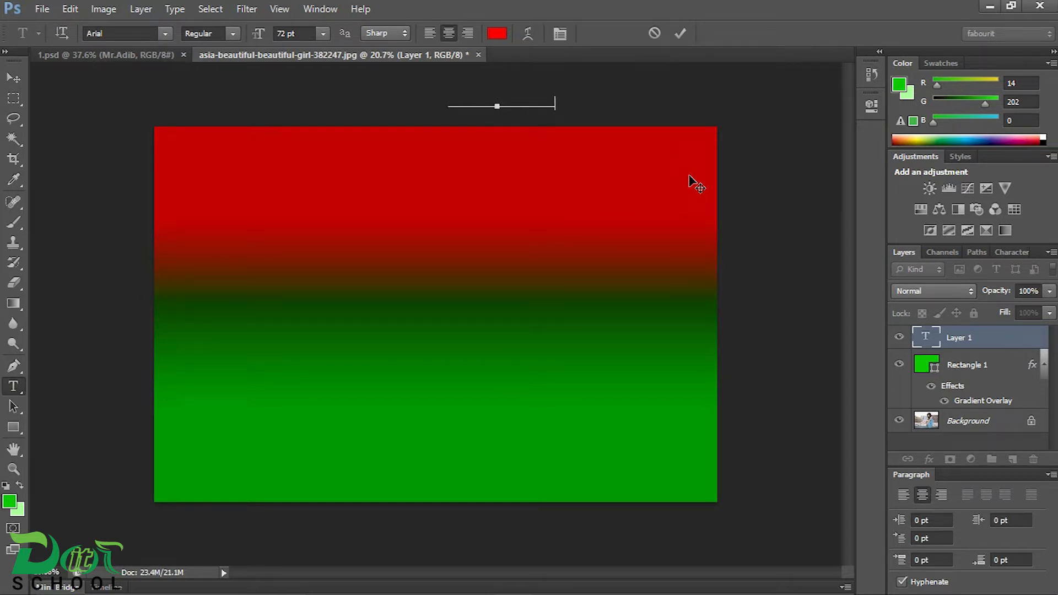
click(21, 79)
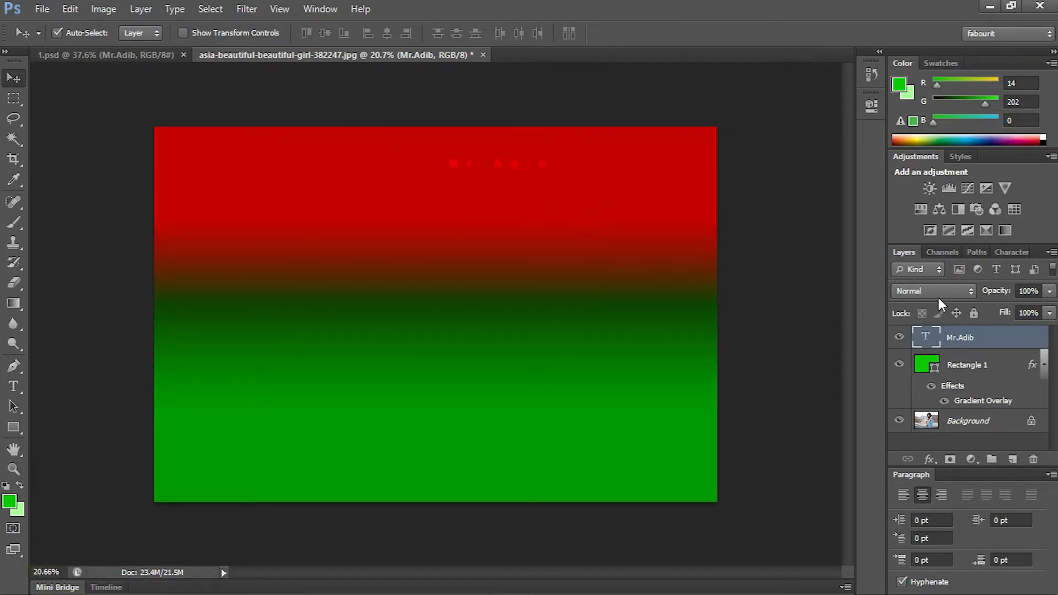
Step: Change the name text's color to white (ffffff)
click(1021, 252)
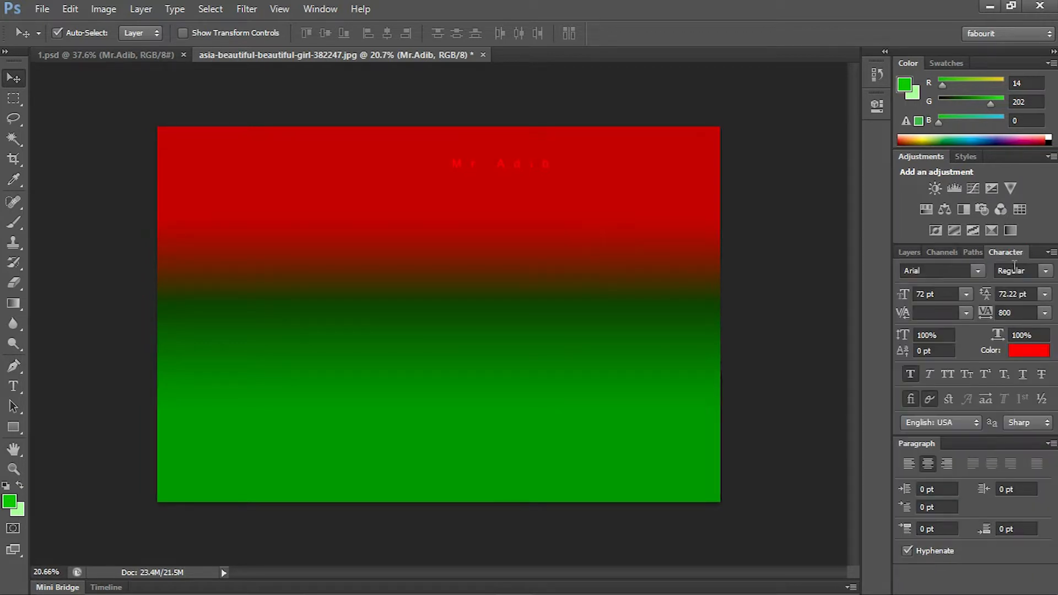
click(1028, 351)
drag(609, 230, 514, 158)
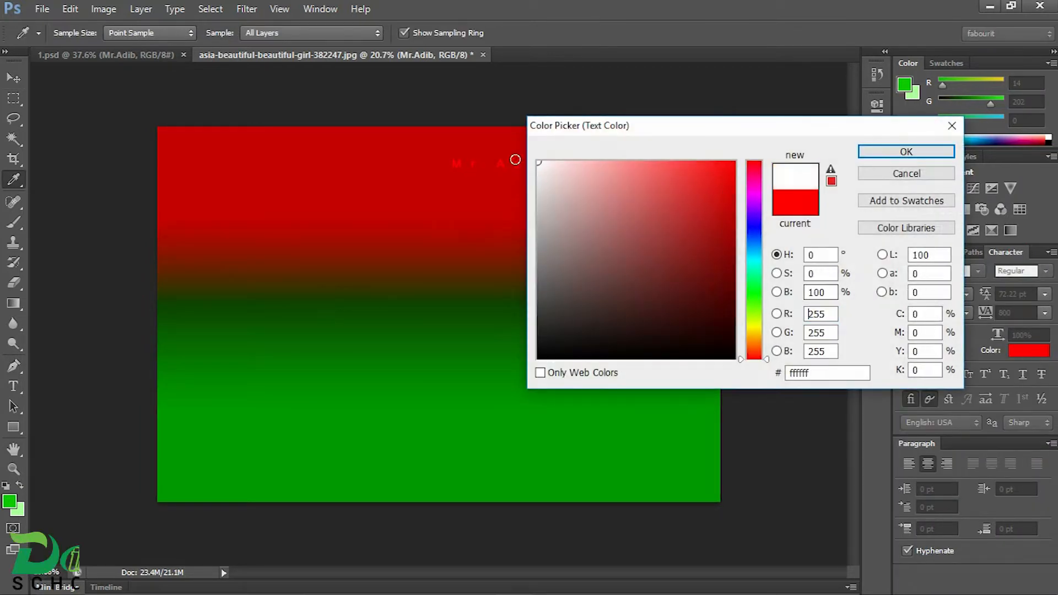
click(891, 157)
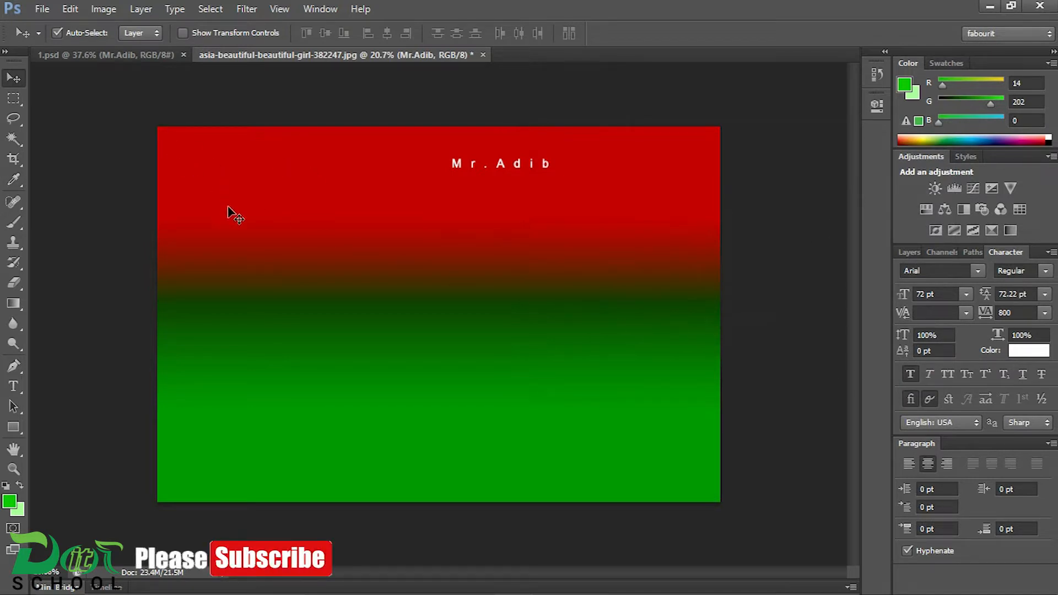
Step: Select the gradient rectangle layer and set its opacity to 60%
click(267, 171)
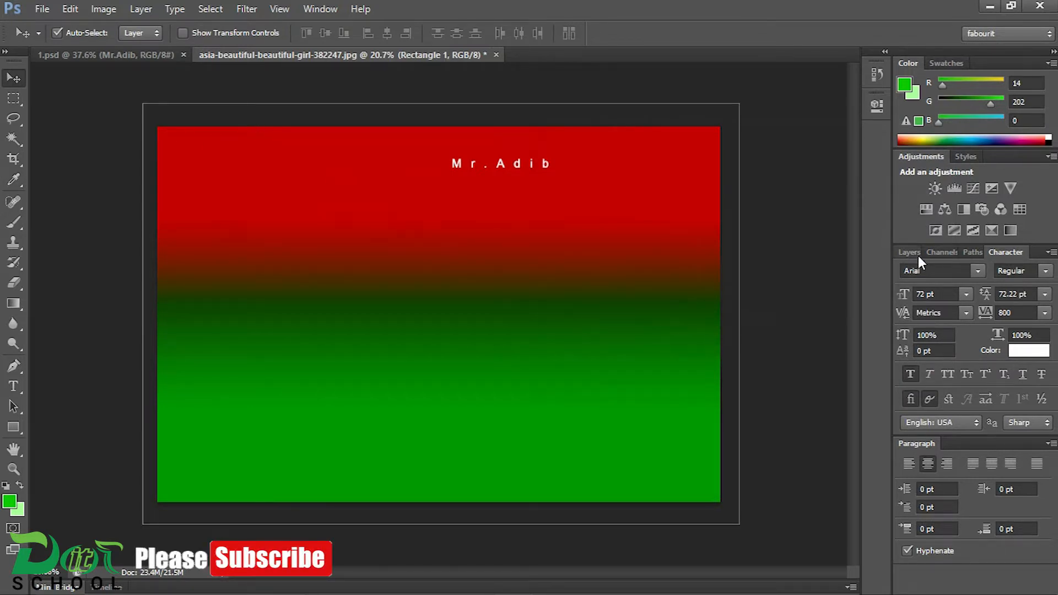
click(917, 256)
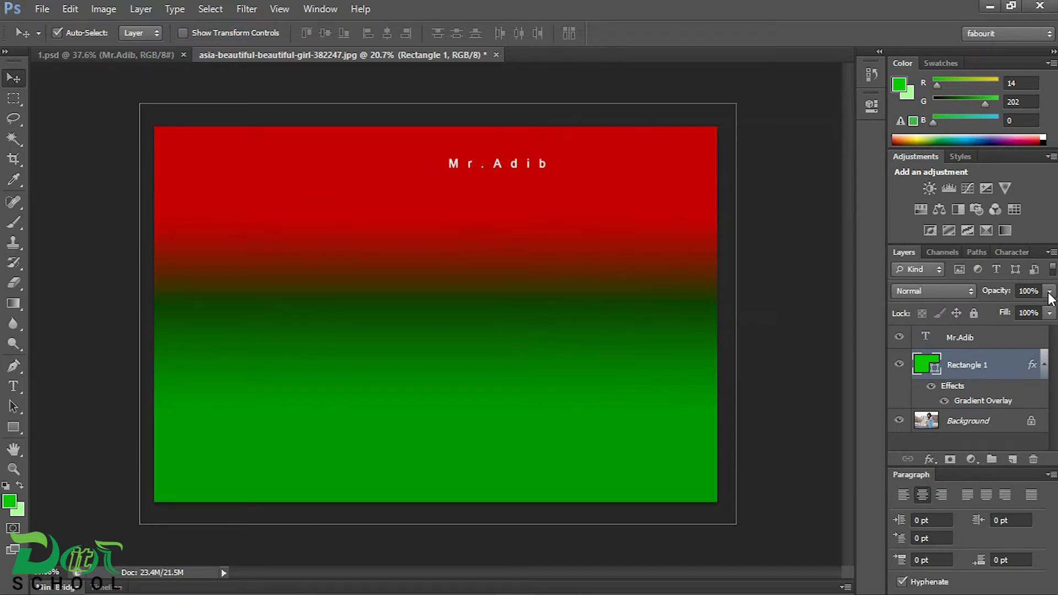
click(1049, 292)
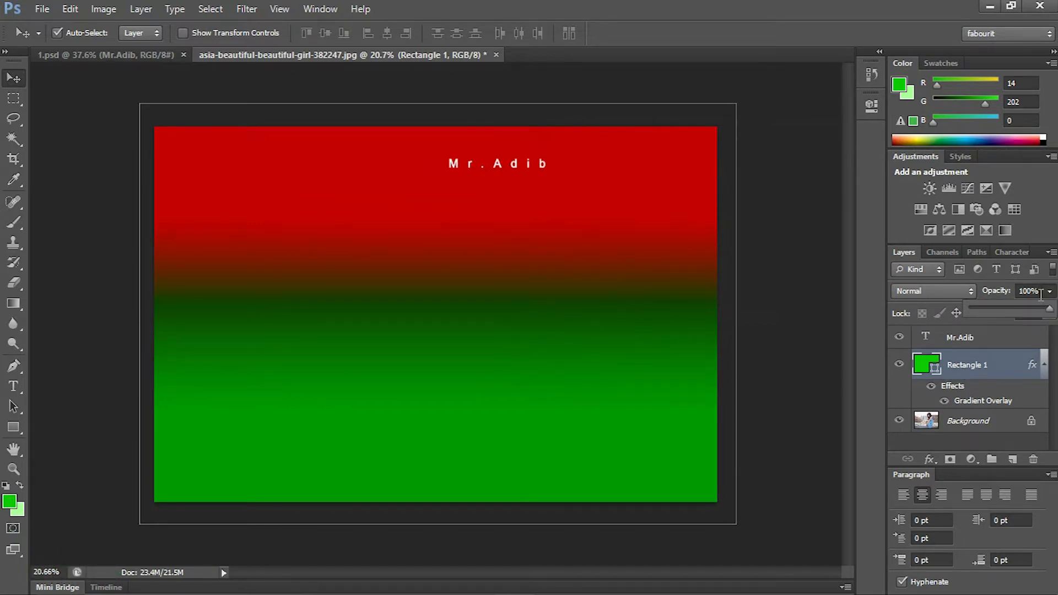
click(963, 292)
text(60)
key(Return)
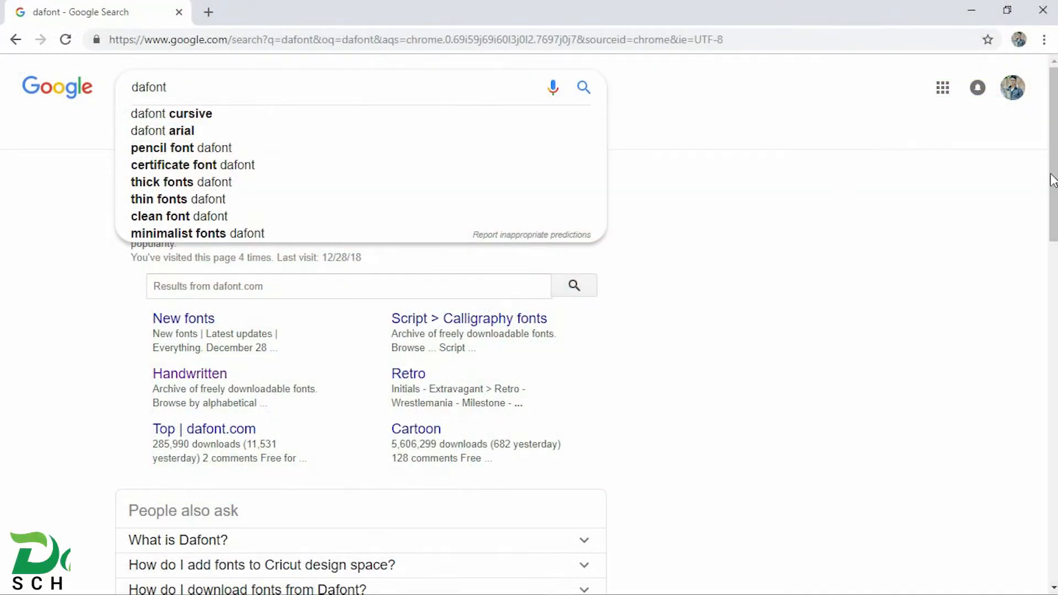
Step: Switch to Chrome, open DaFont from the Google results, and browse its Script > Handwritten fonts
click(806, 144)
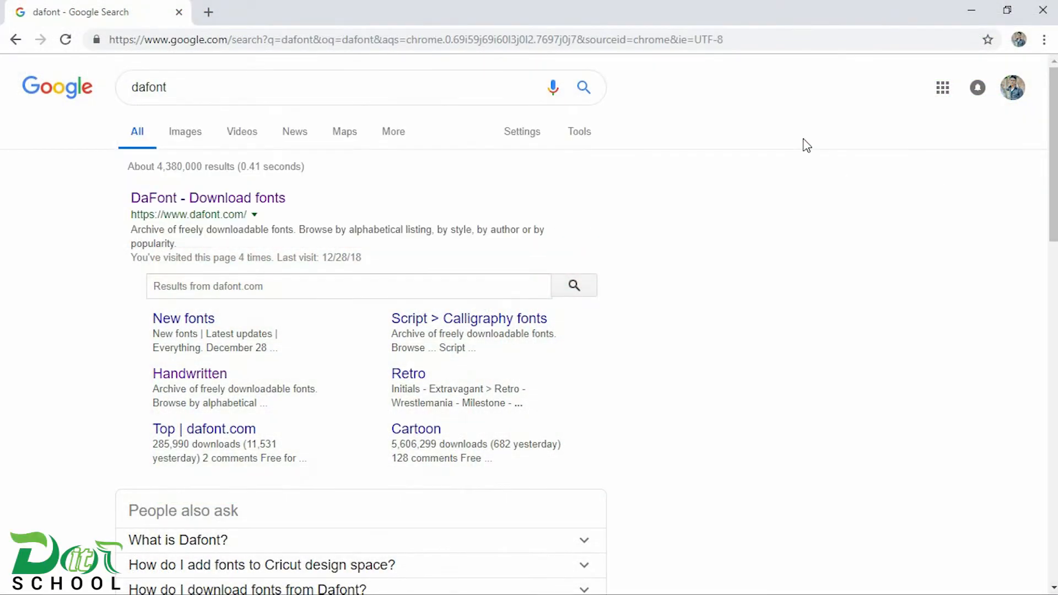
click(241, 198)
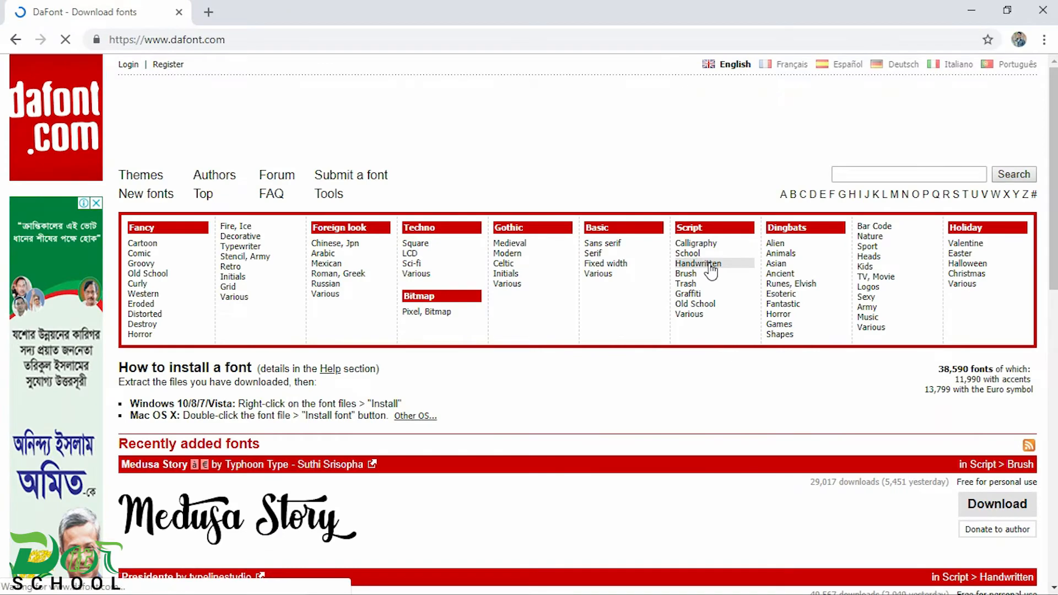
click(387, 298)
scroll(424, 303, down, 5)
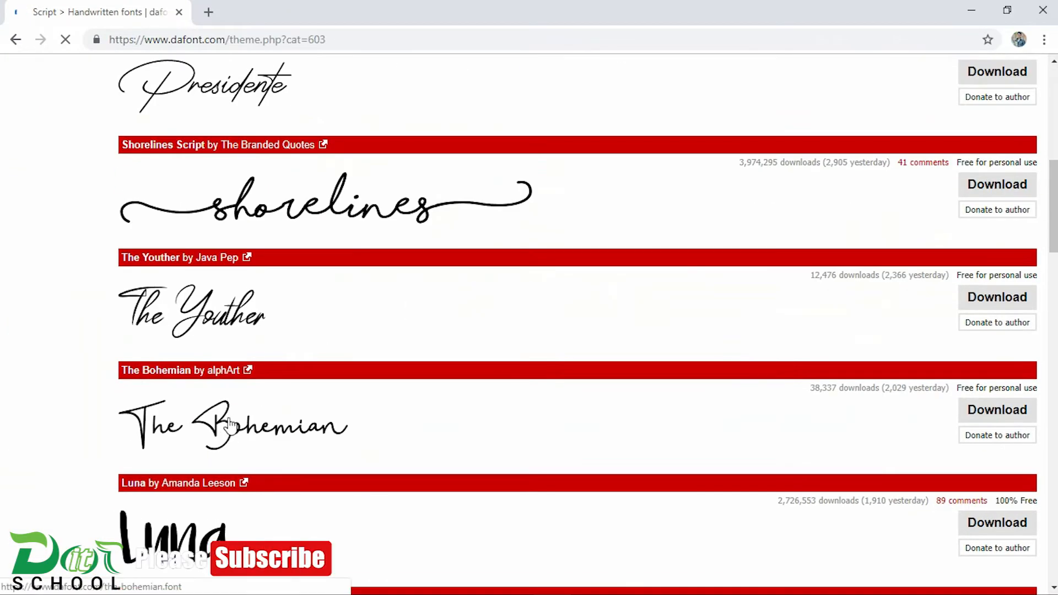
scroll(142, 306, down, 15)
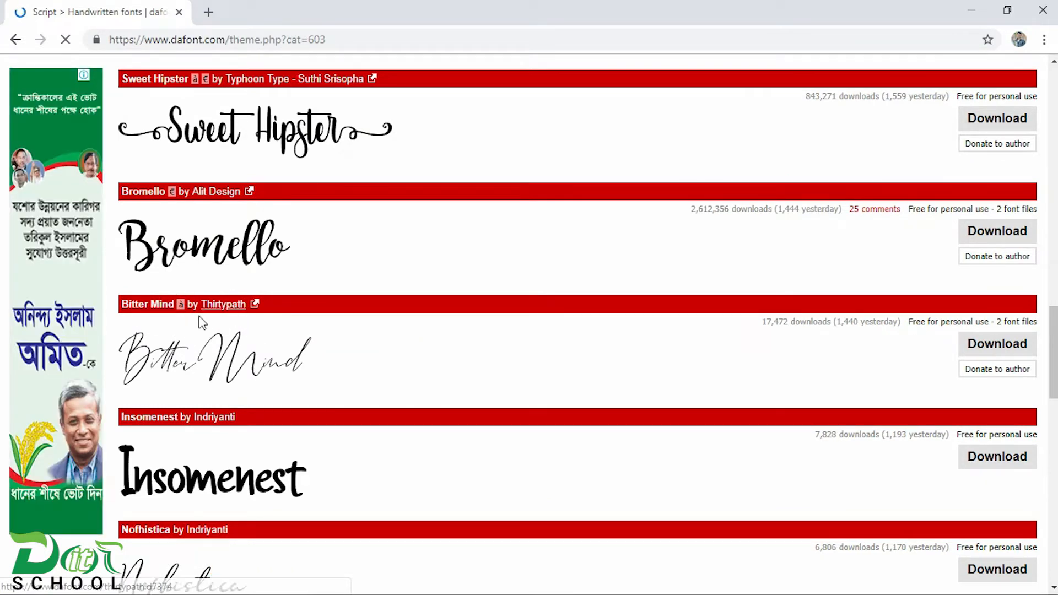
Step: Open the Bitter Mind font page and preview the font with the photographer's name as custom text
click(167, 310)
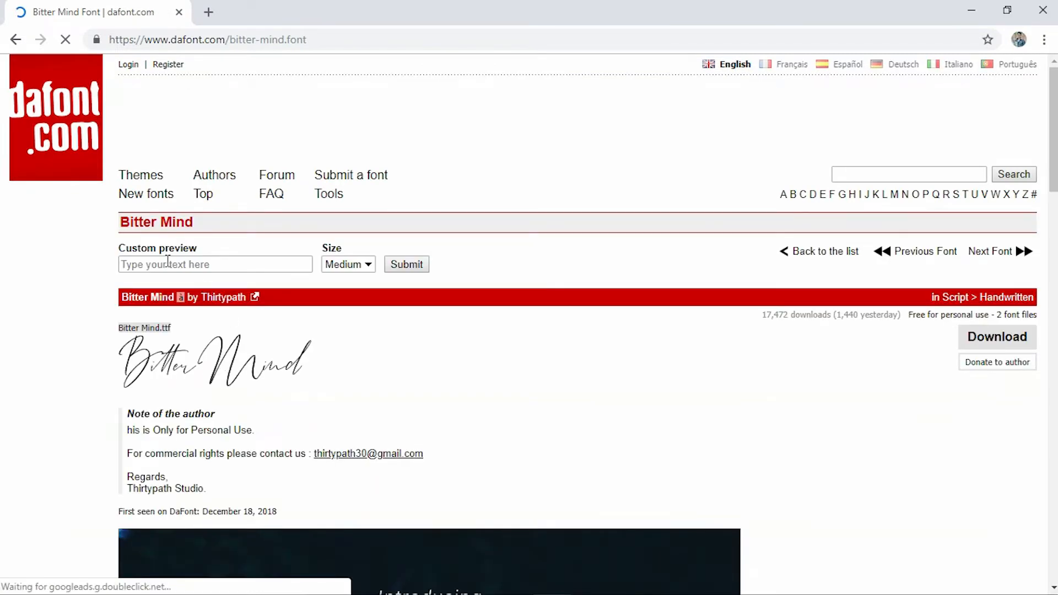
click(168, 264)
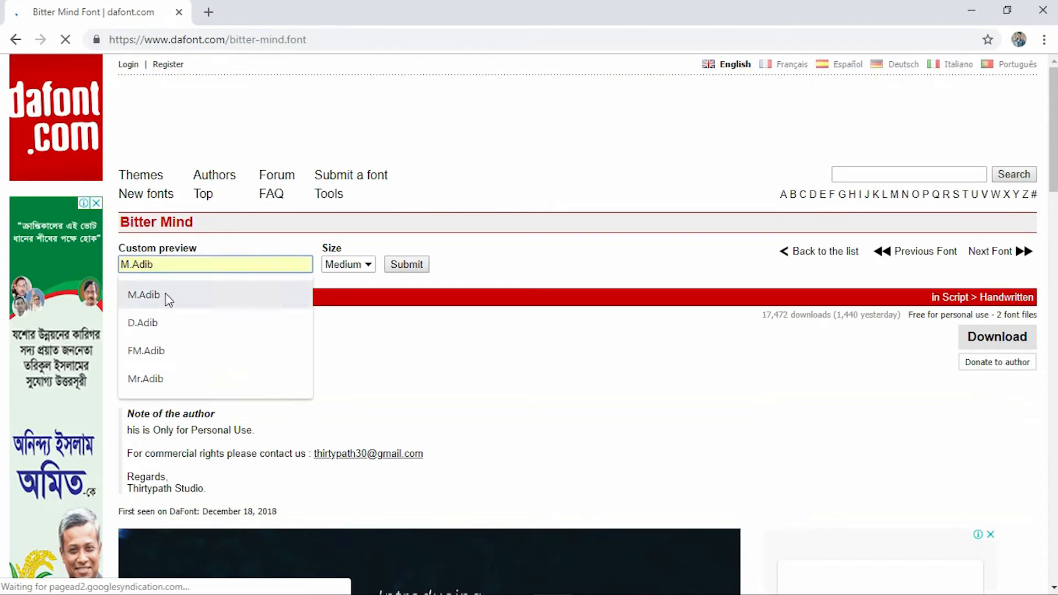
click(168, 299)
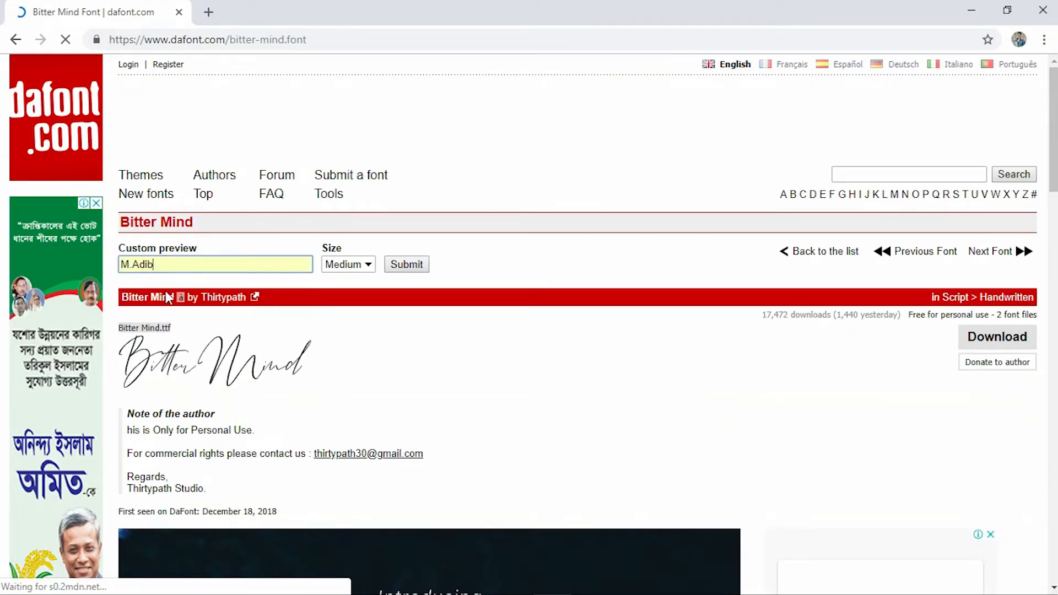
click(140, 264)
text(r)
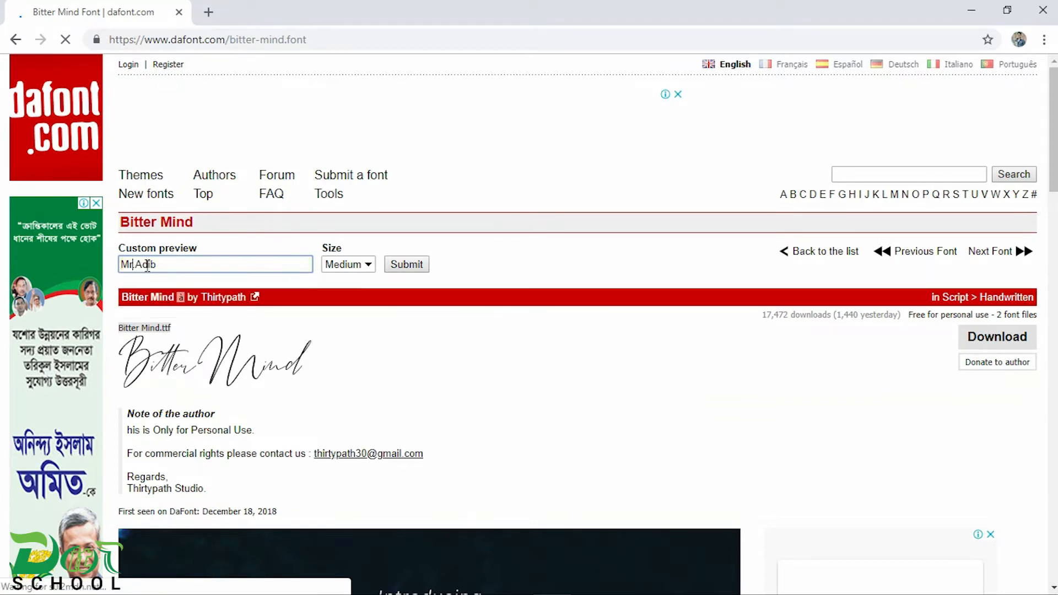
click(407, 264)
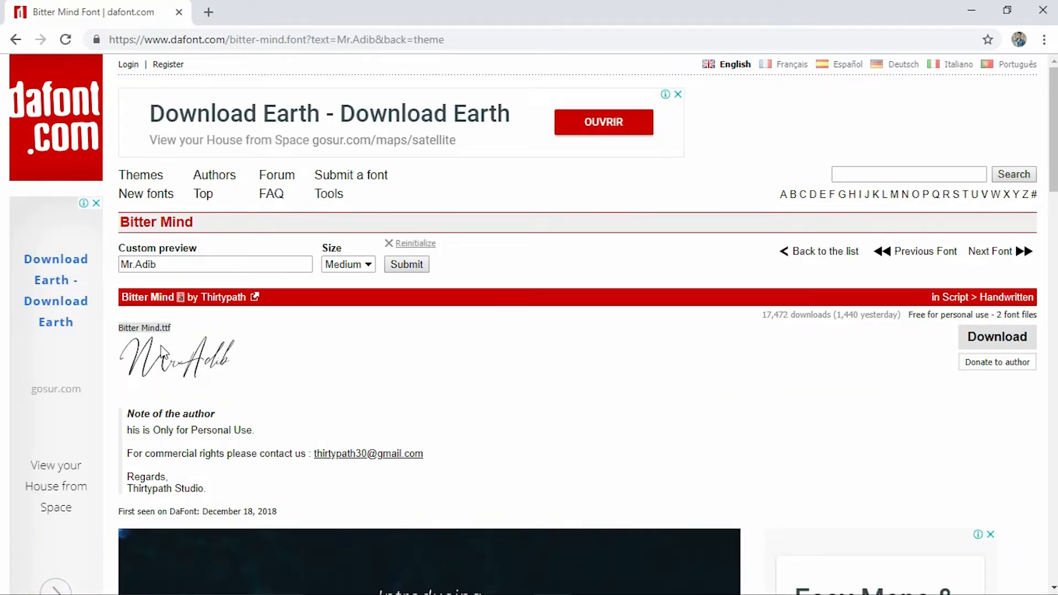
Step: Download the Bitter Mind font, extract bitter_mind (1).zip in the Downloads folder and open the extracted folder
click(1009, 345)
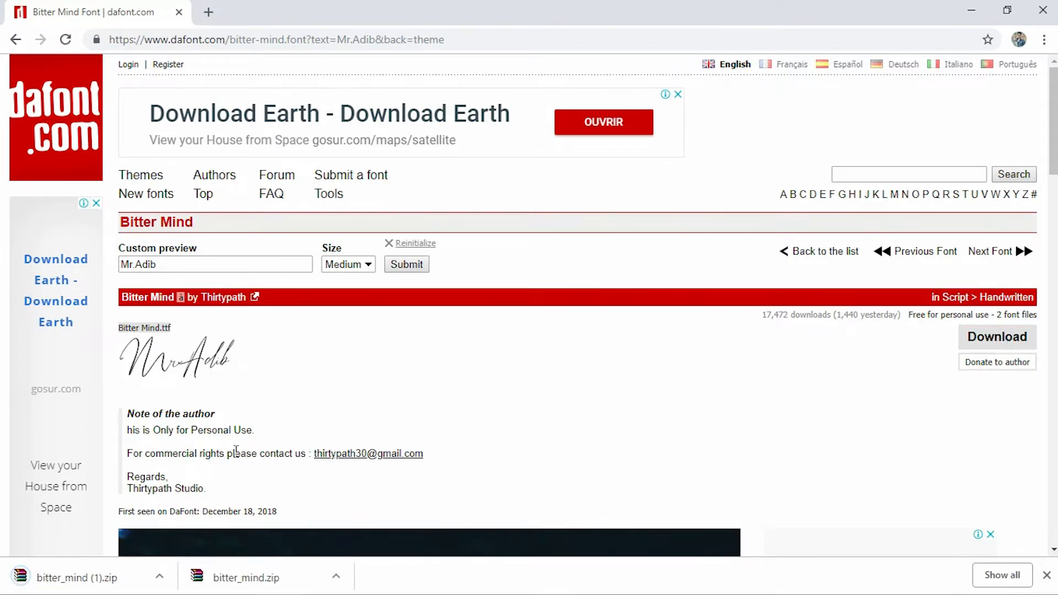
click(160, 578)
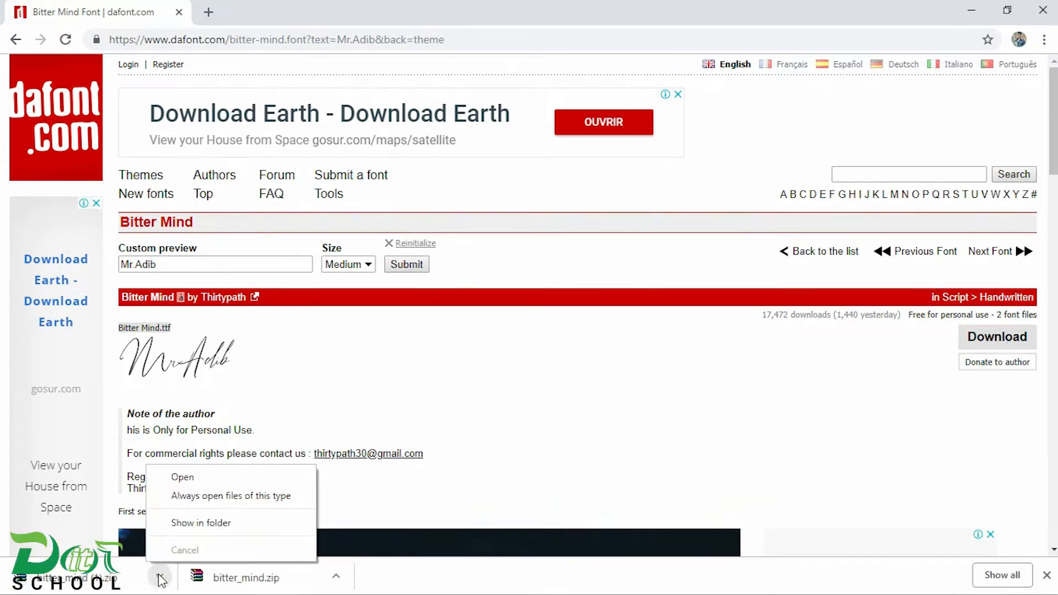
click(183, 522)
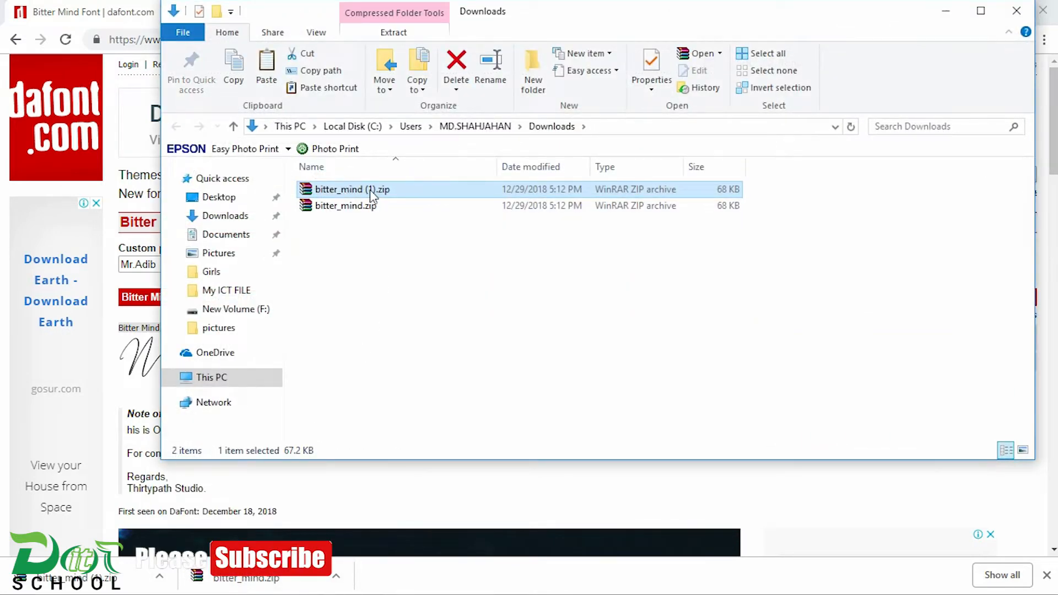
right_click(368, 192)
click(418, 218)
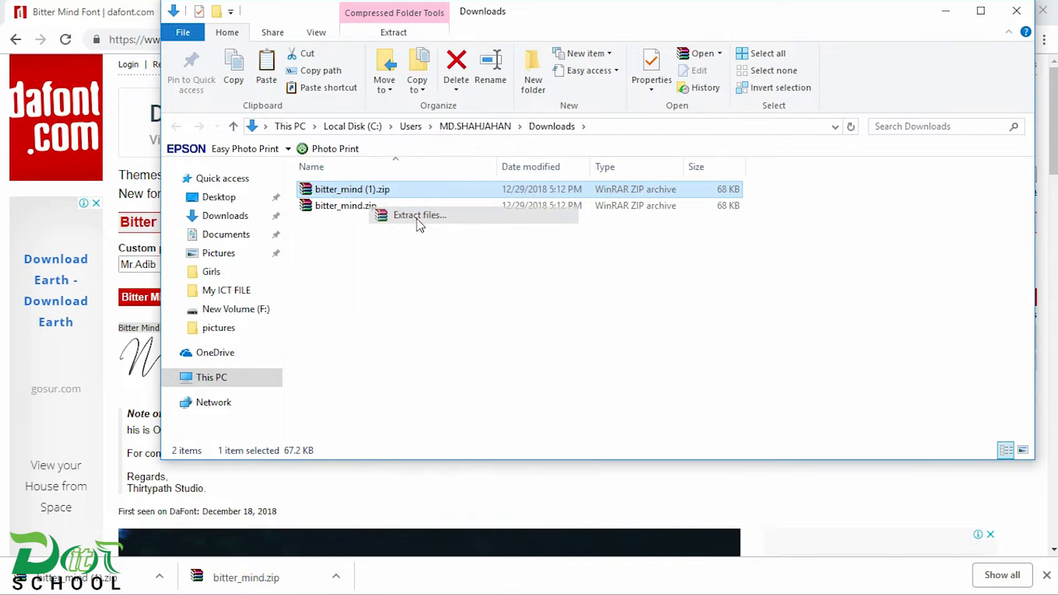
click(587, 464)
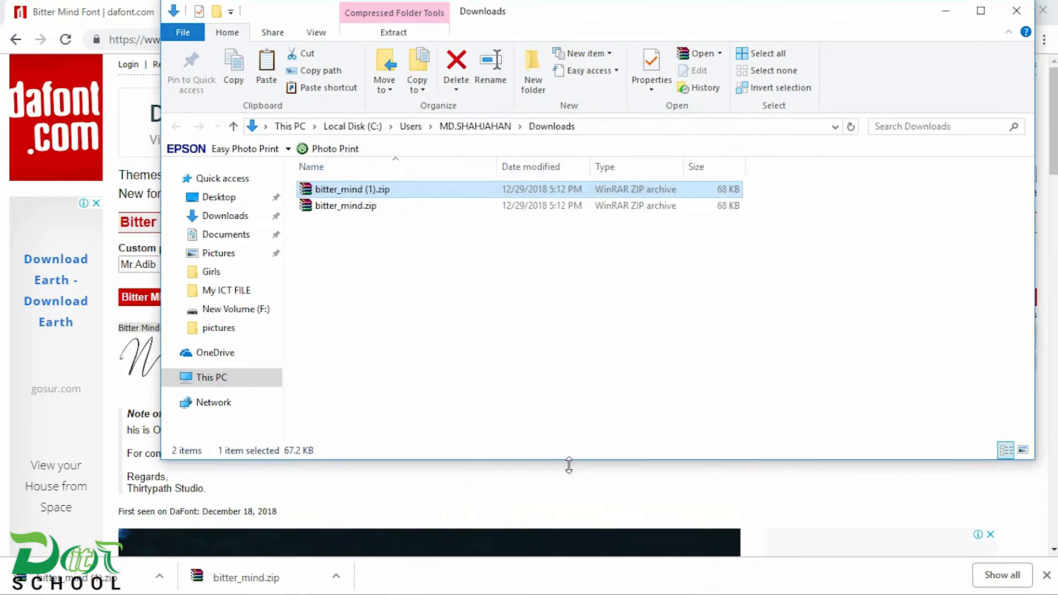
double_click(337, 189)
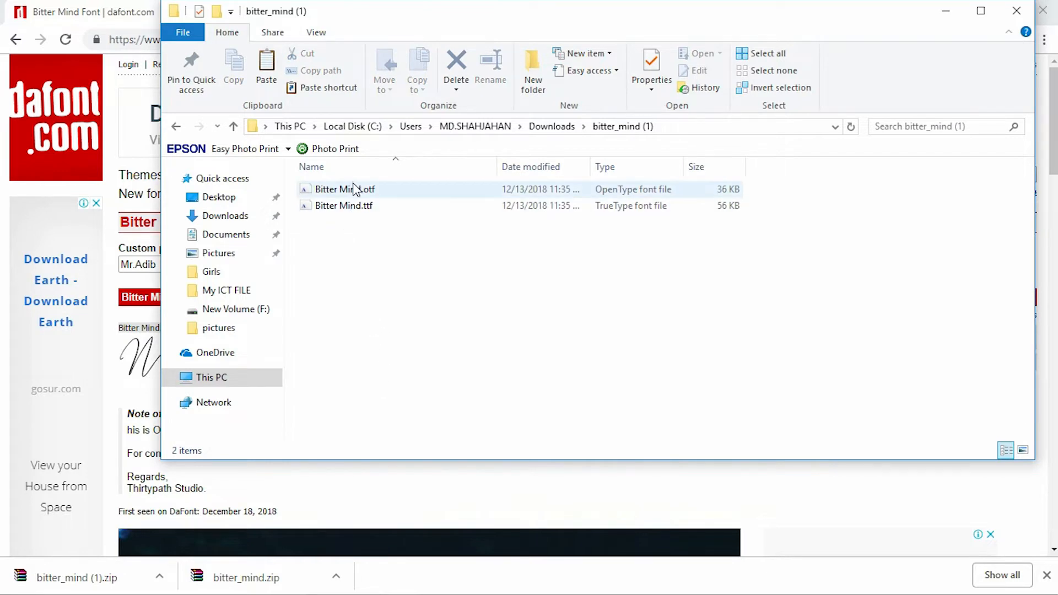
Step: Try to install Bitter Mind.otf, decline replacing the existing font, and close the font preview
double_click(353, 190)
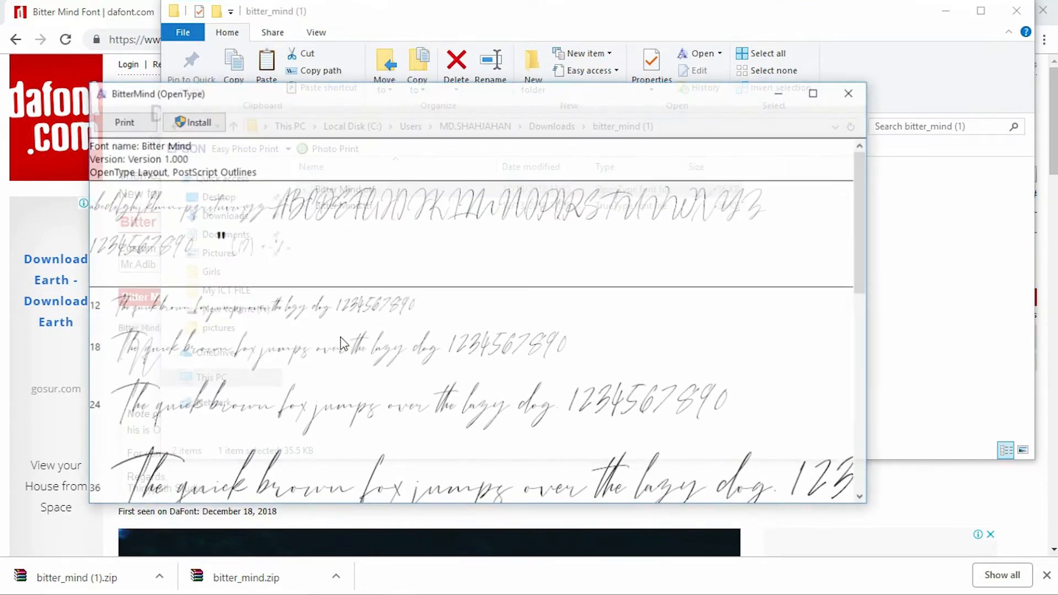
click(208, 127)
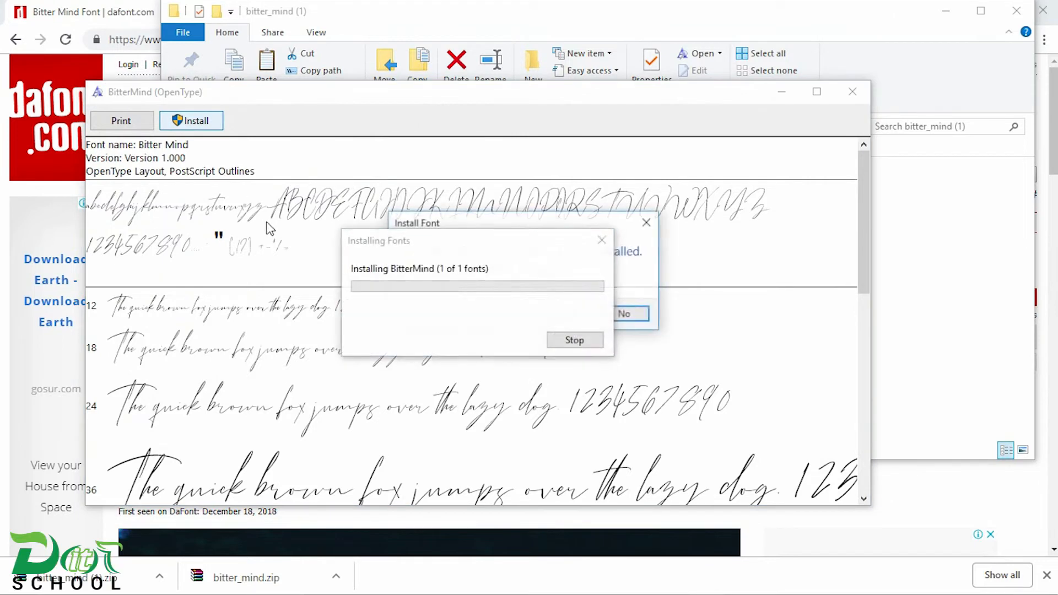
click(642, 315)
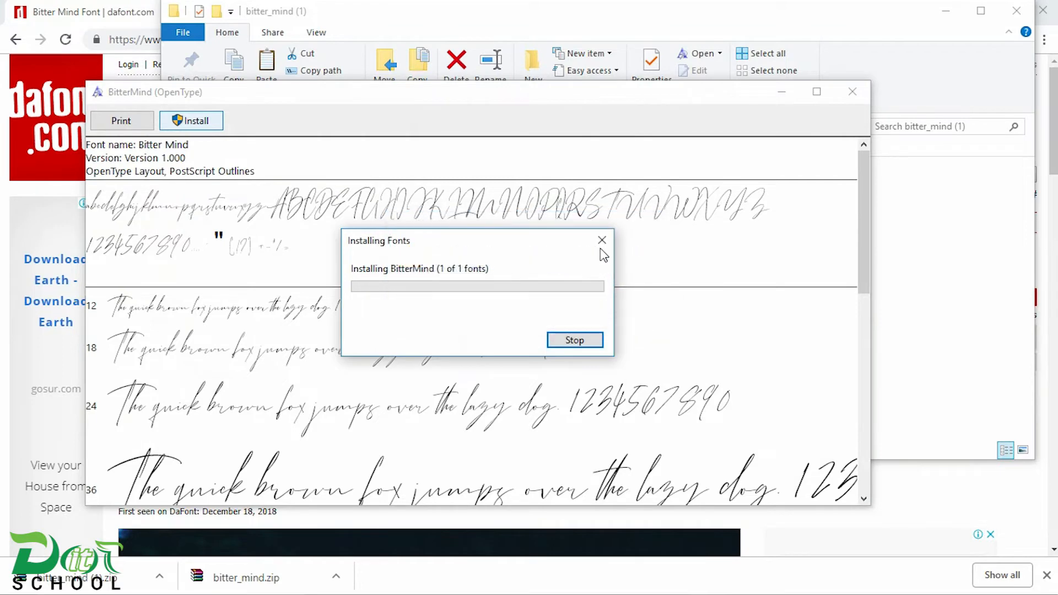
click(859, 92)
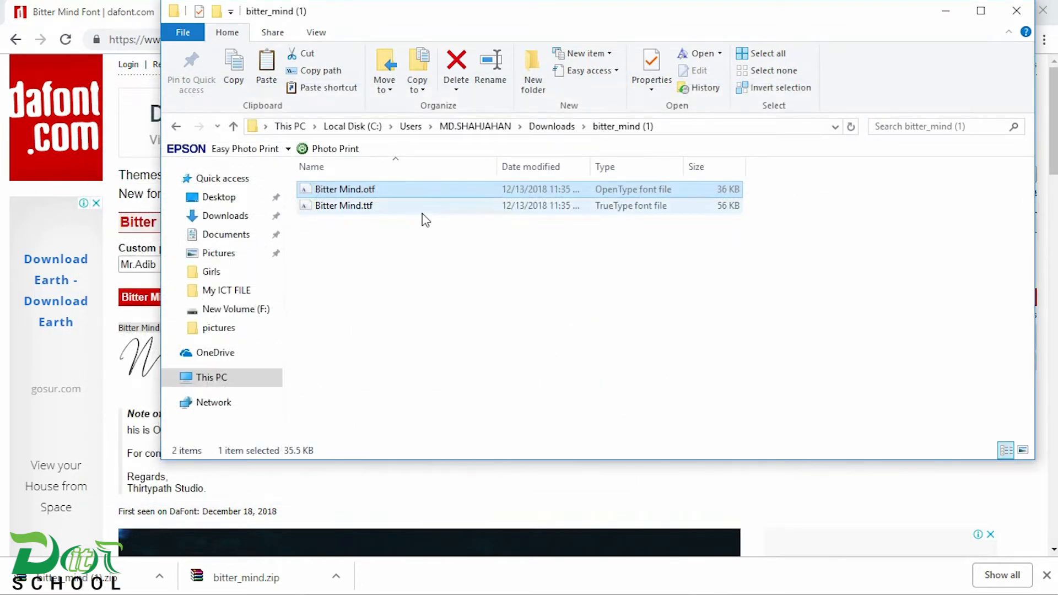
Step: Switch to Photoshop and set the name text layer's font to Bitter Mind (OT1)
click(521, 586)
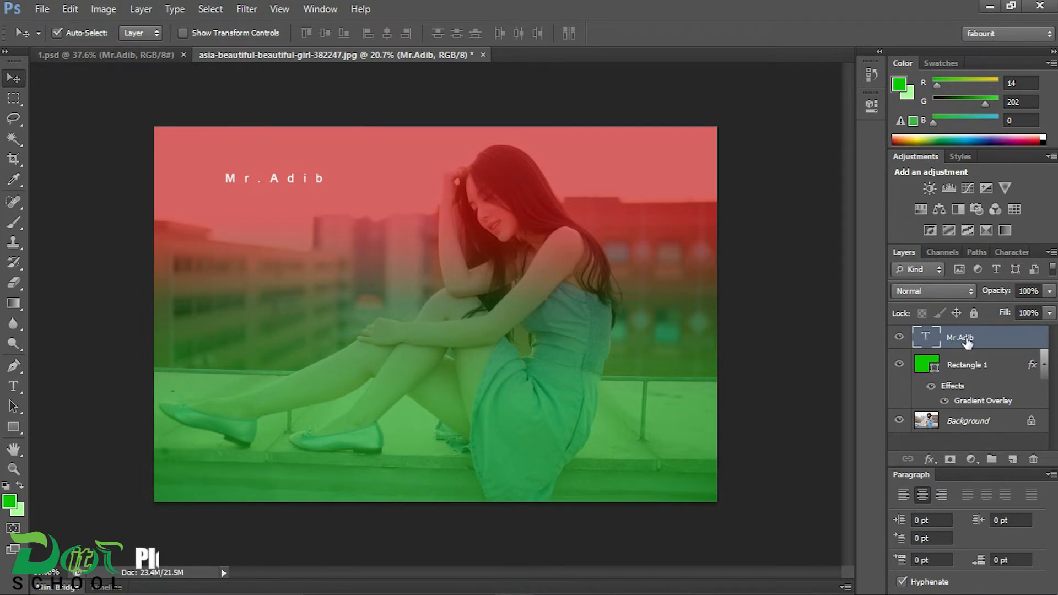
click(1012, 252)
click(953, 272)
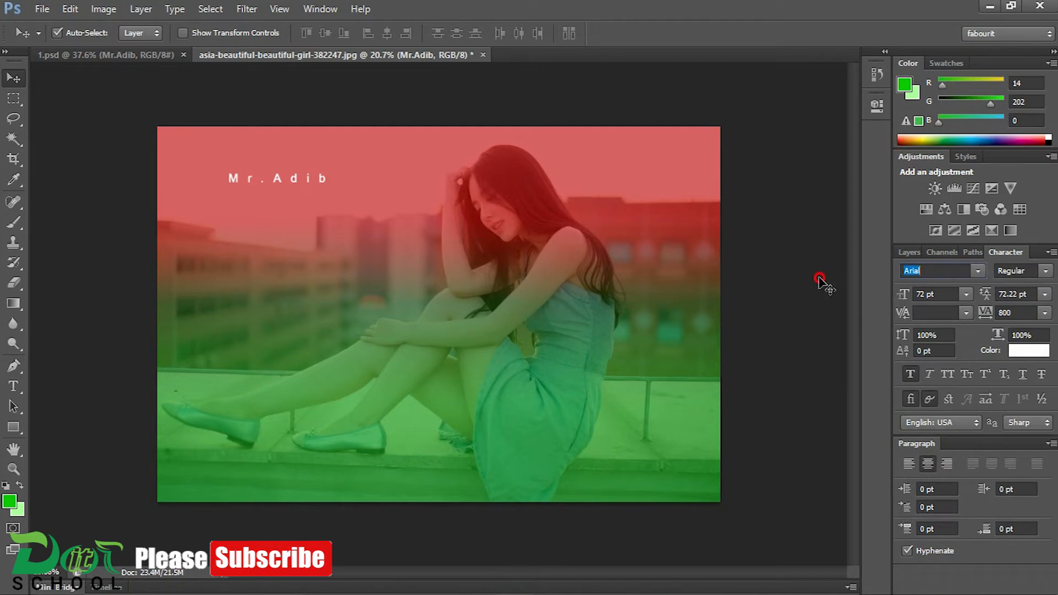
text(Birch Std)
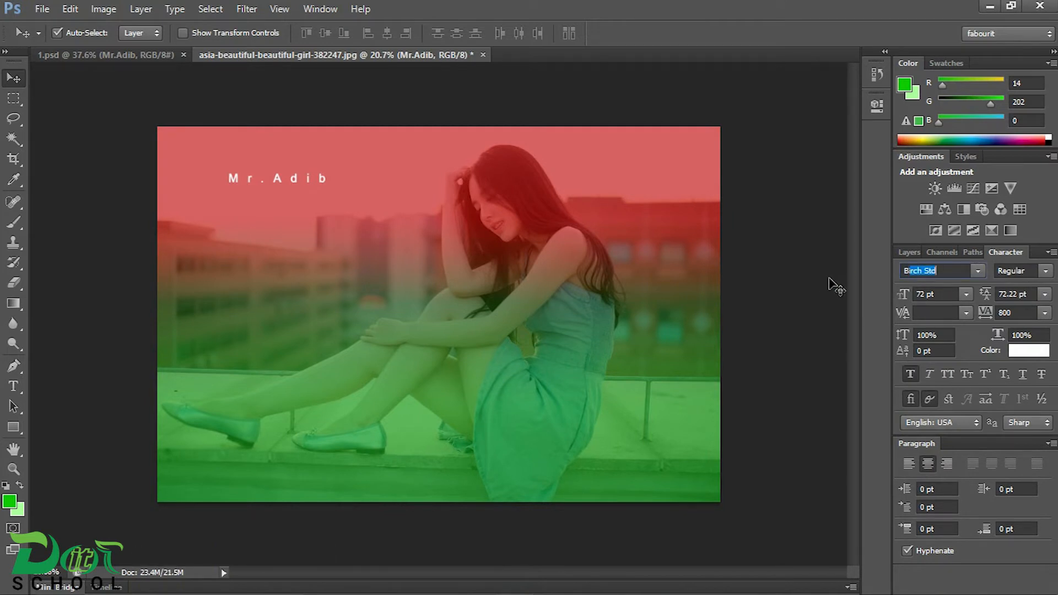
key(Up)
key(Up)
text(Bit)
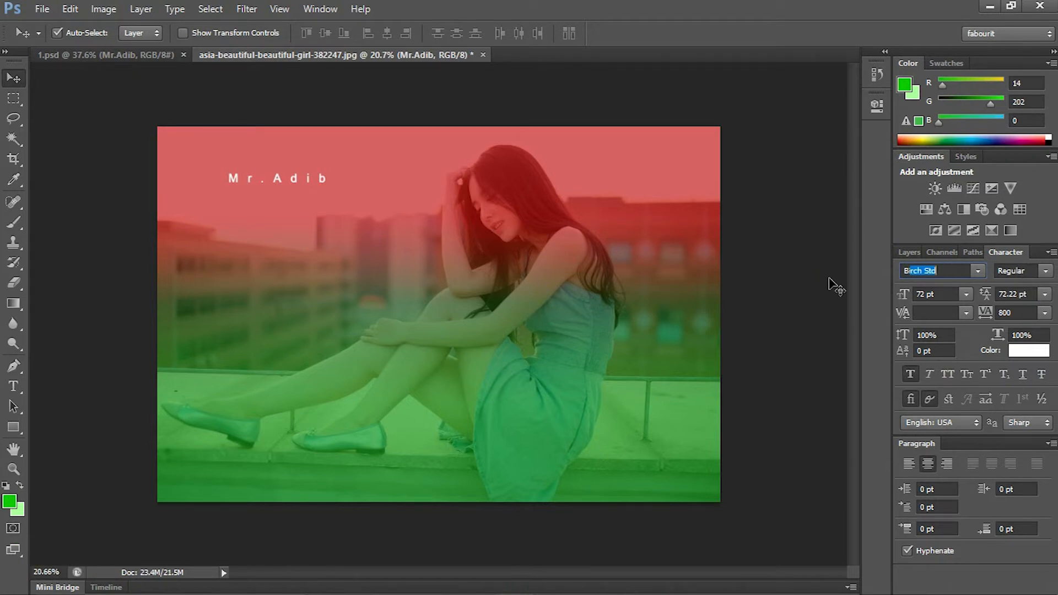
key(Return)
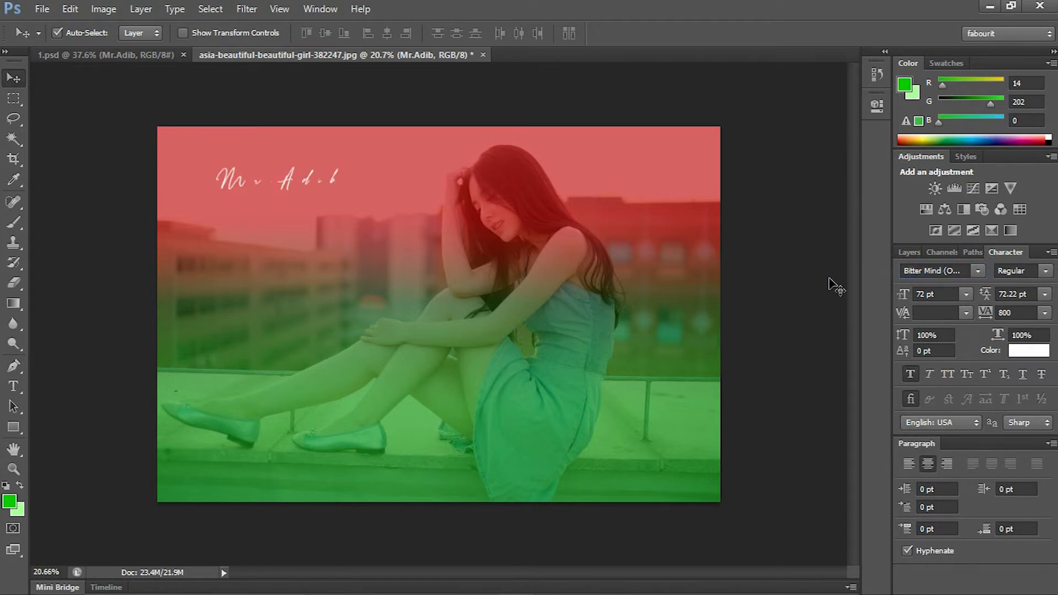
Step: Tighten the letter spacing of the name text, trying a tracking of 0 and settling on 100
click(1014, 310)
text(0)
key(Return)
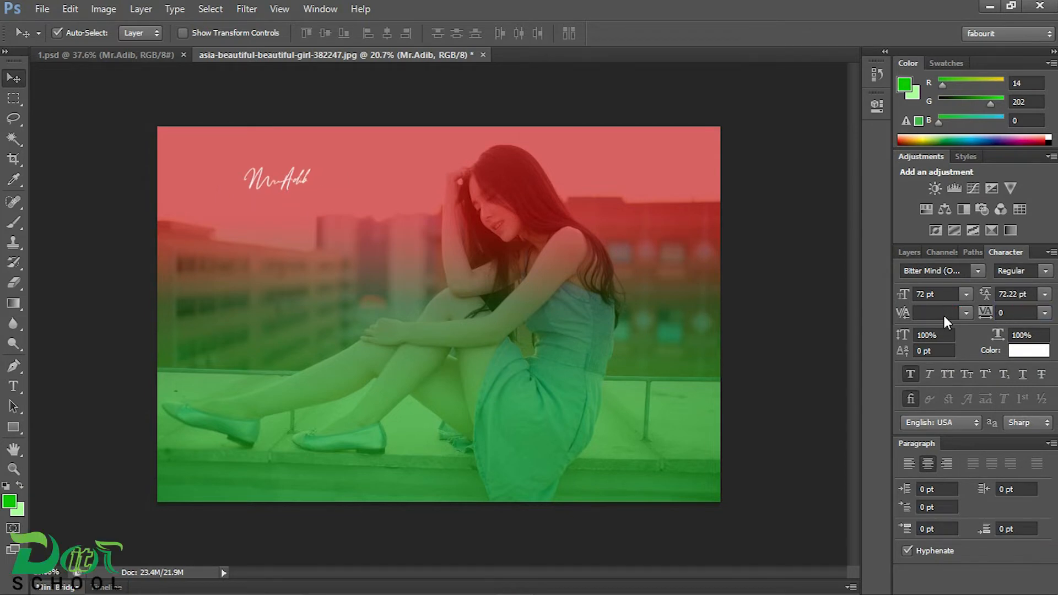
click(1022, 316)
text(100)
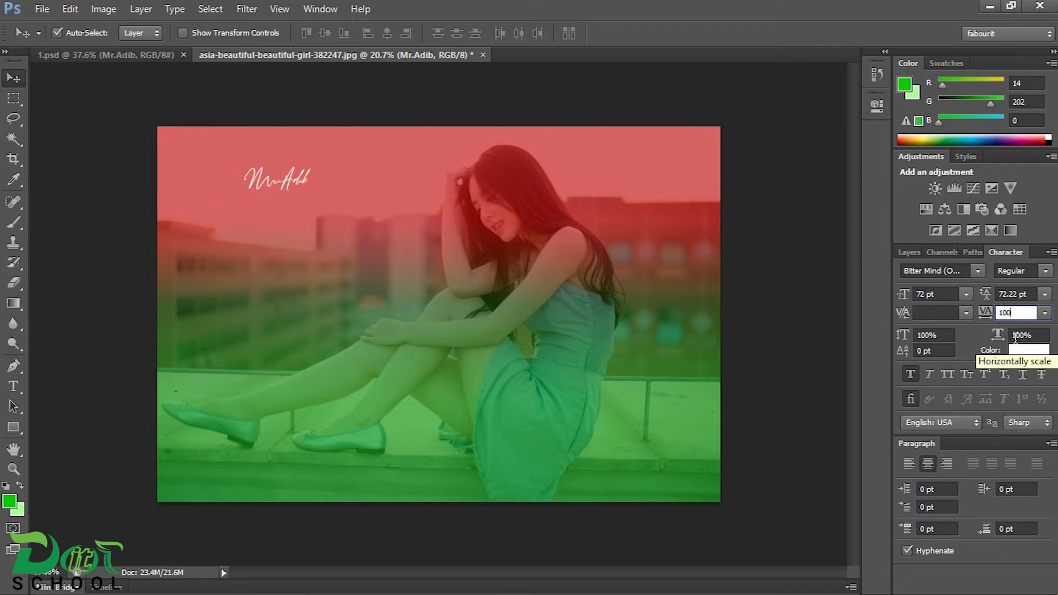
key(Return)
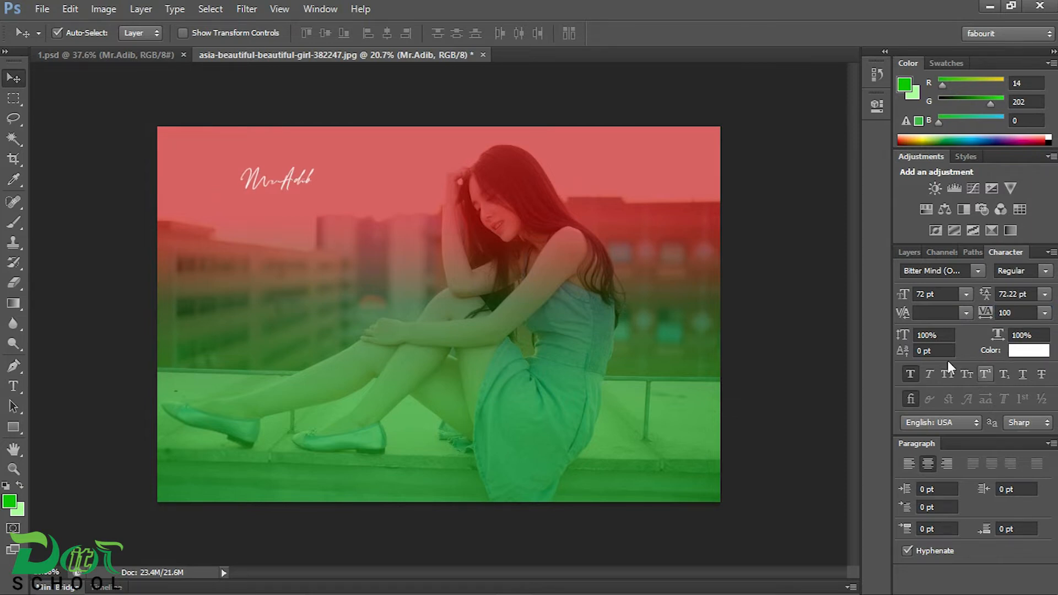
Step: Enlarge the name text to about 202 pt with Free Transform and position it in the photo's upper left area
key(ctrl+t)
drag(313, 201, 421, 275)
drag(366, 212, 308, 205)
key(Return)
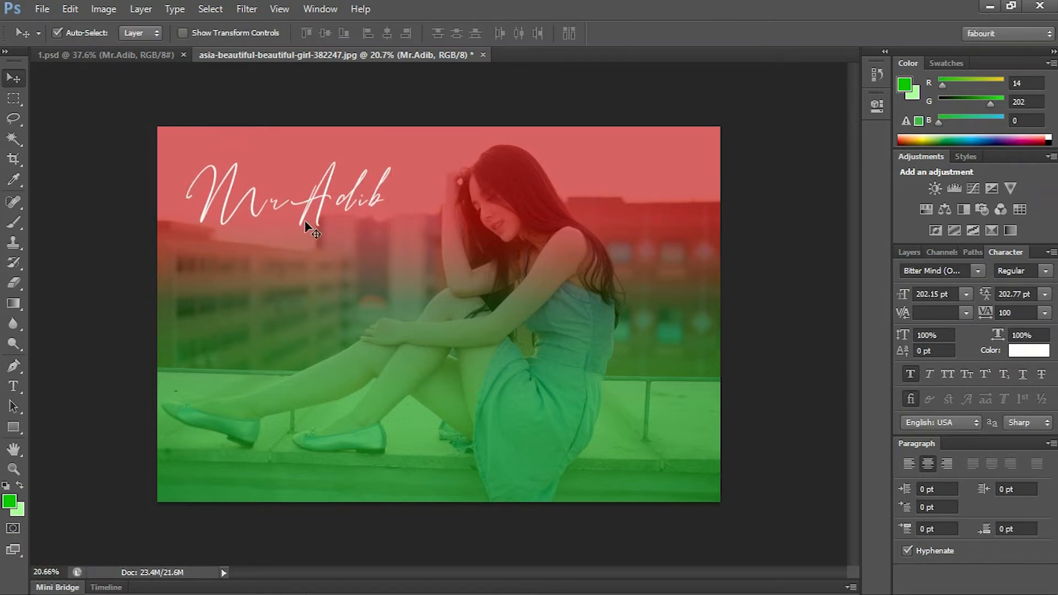
Step: Duplicate the name text just below the original and replace the copy's text with "Photography"
drag(310, 195, 306, 248)
click(909, 252)
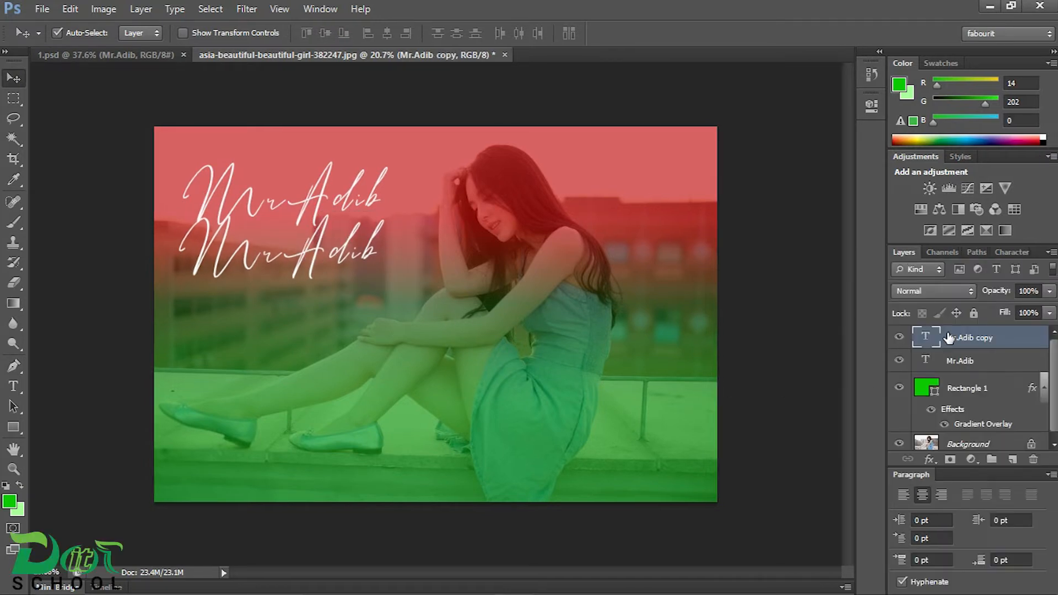
double_click(931, 339)
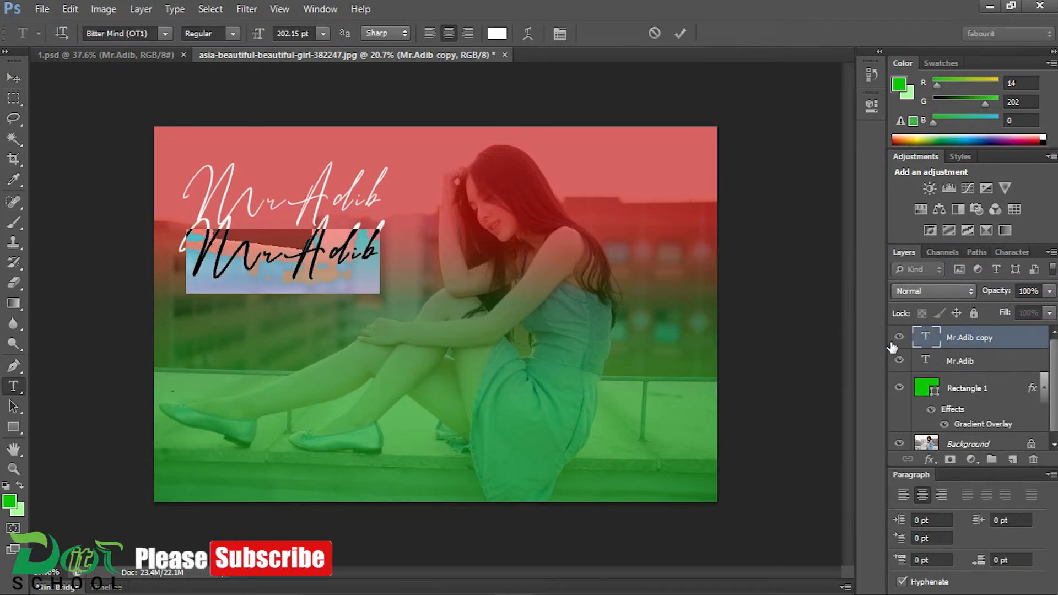
text(P)
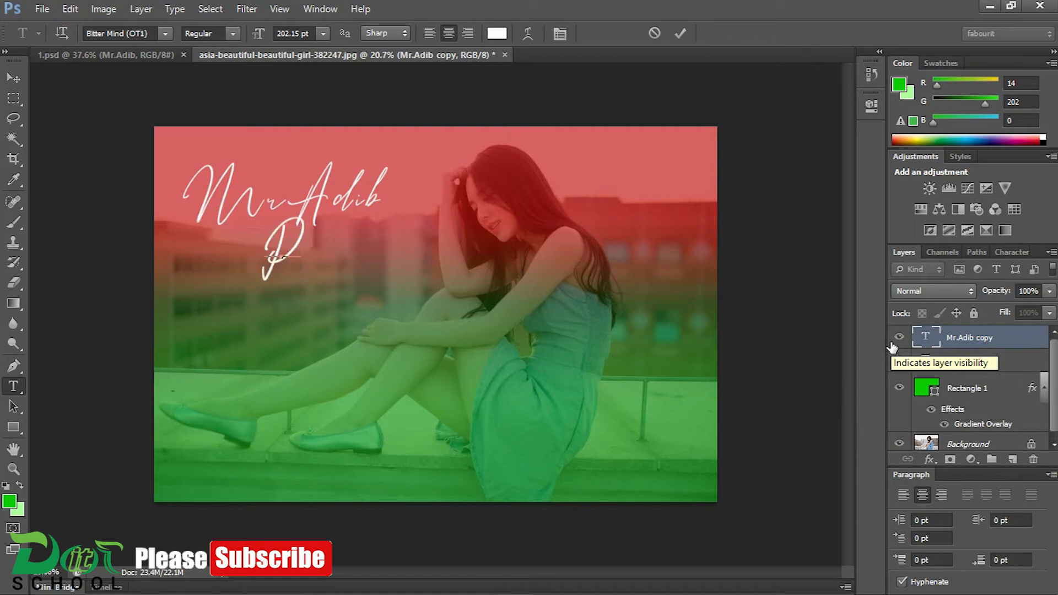
text(hotography)
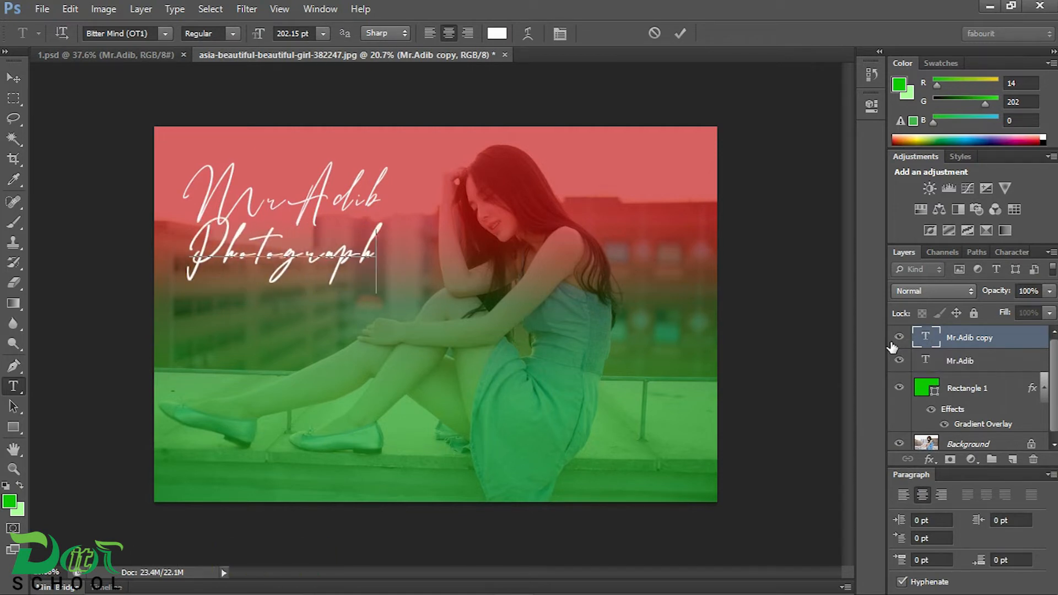
click(19, 83)
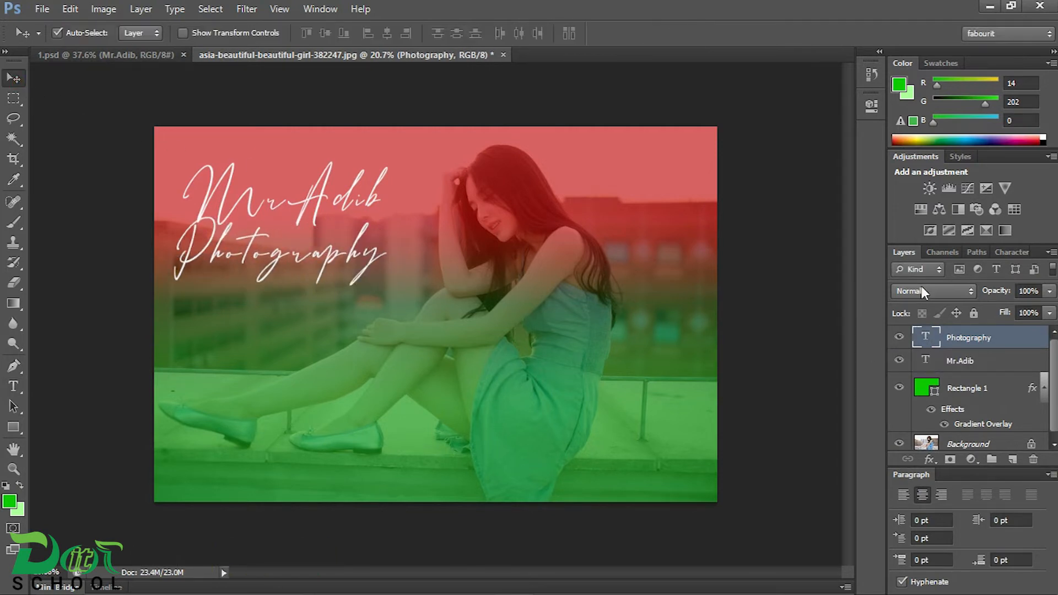
Step: Format the Photography text as red Arial at about 105 pt and set its tracking to 400
click(1011, 251)
click(975, 270)
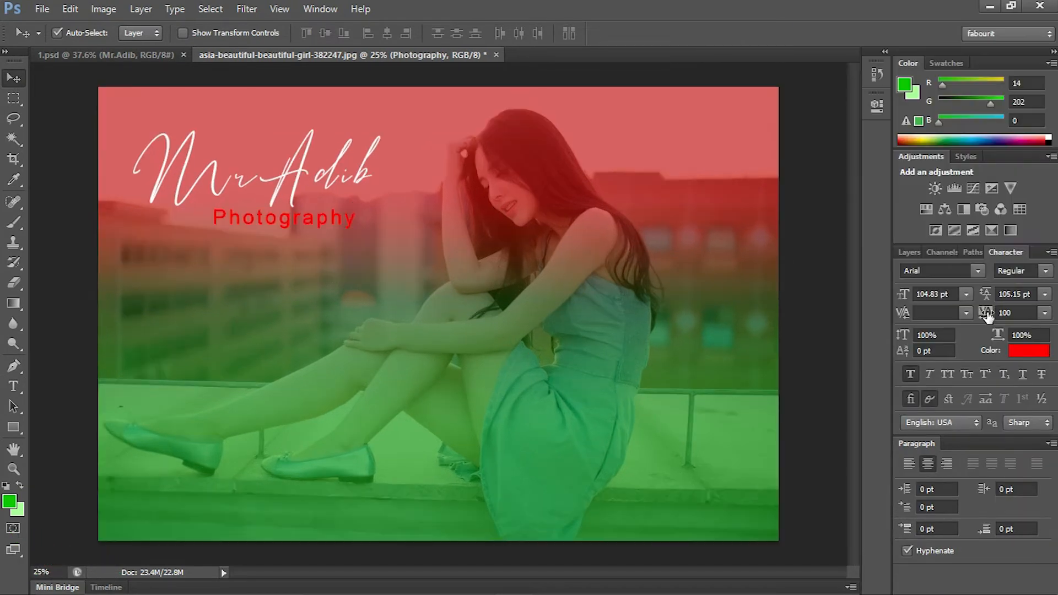
click(1006, 312)
text(500)
key(Return)
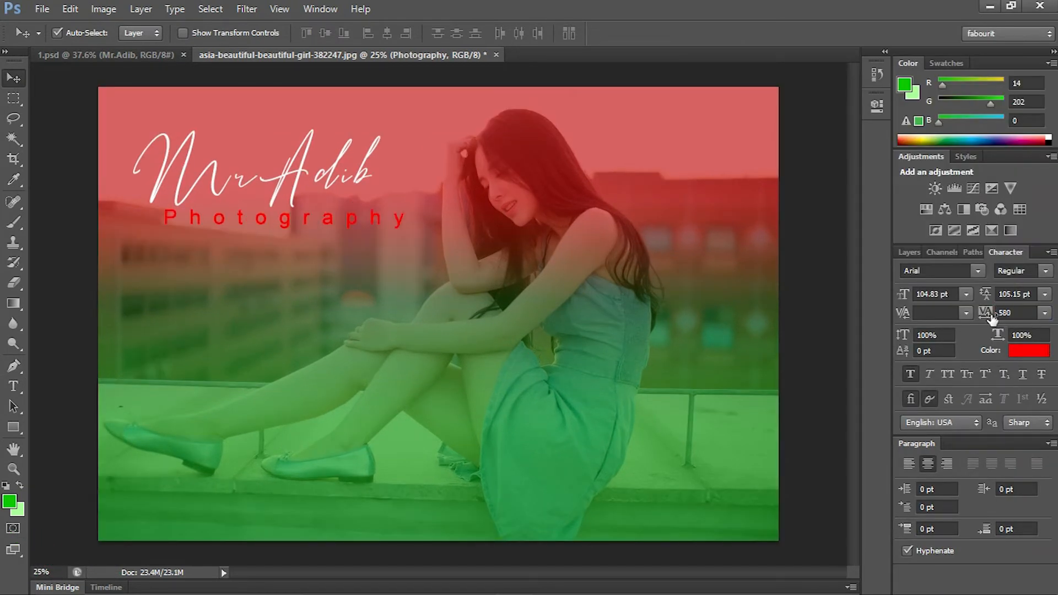
click(1020, 312)
text(400)
key(Return)
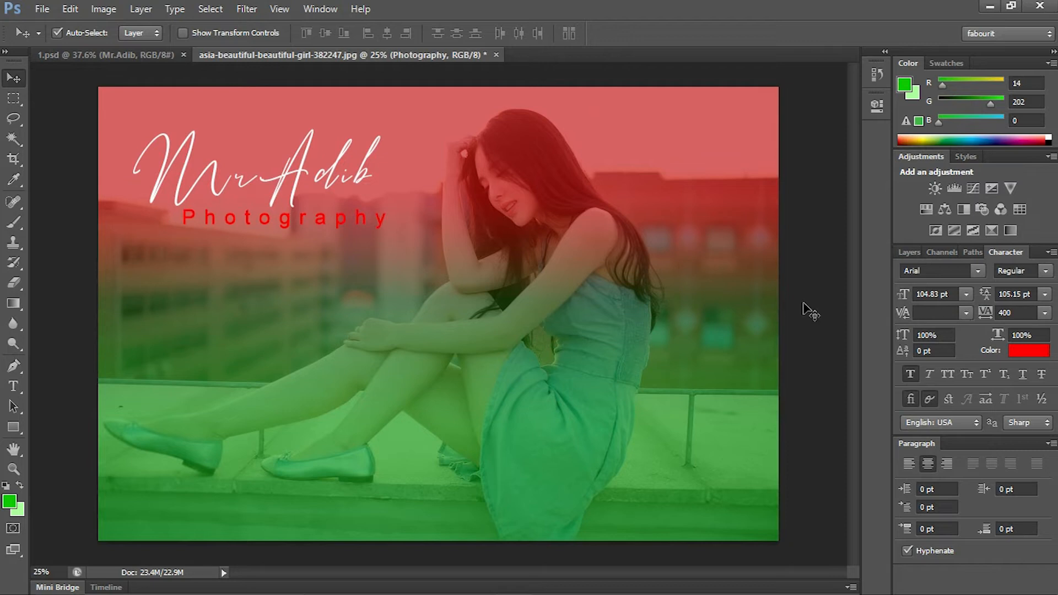
Step: Move the Photography line up under the name, enlarge the name text slightly, and realign Photography beneath it
mouse_move(298, 226)
mouse_down()
mouse_move(291, 185)
mouse_move(307, 213)
mouse_up()
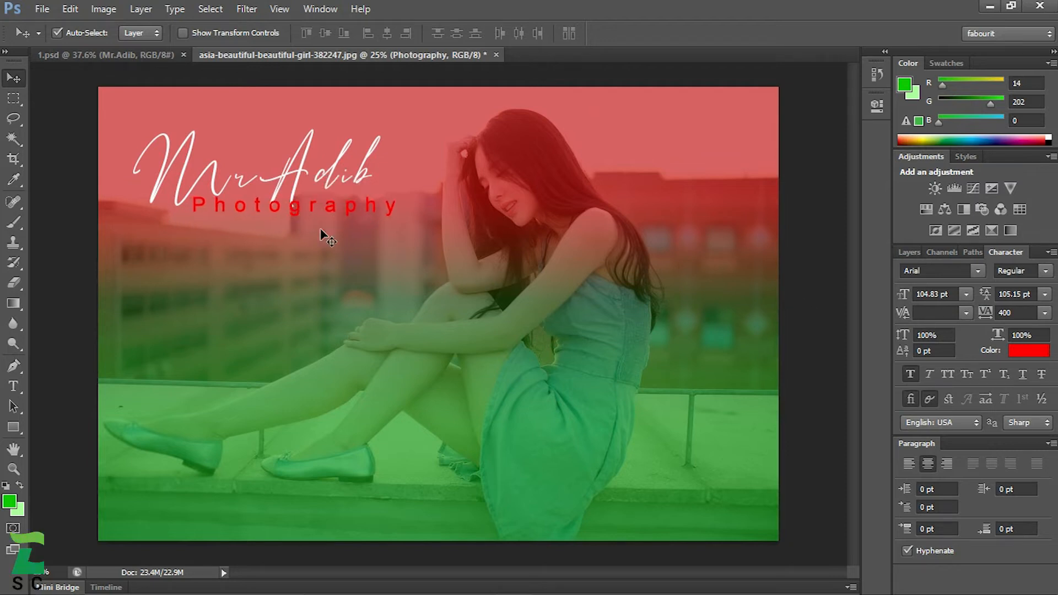
click(293, 179)
key(ctrl+t)
drag(380, 226, 404, 245)
key(Return)
drag(330, 212, 339, 214)
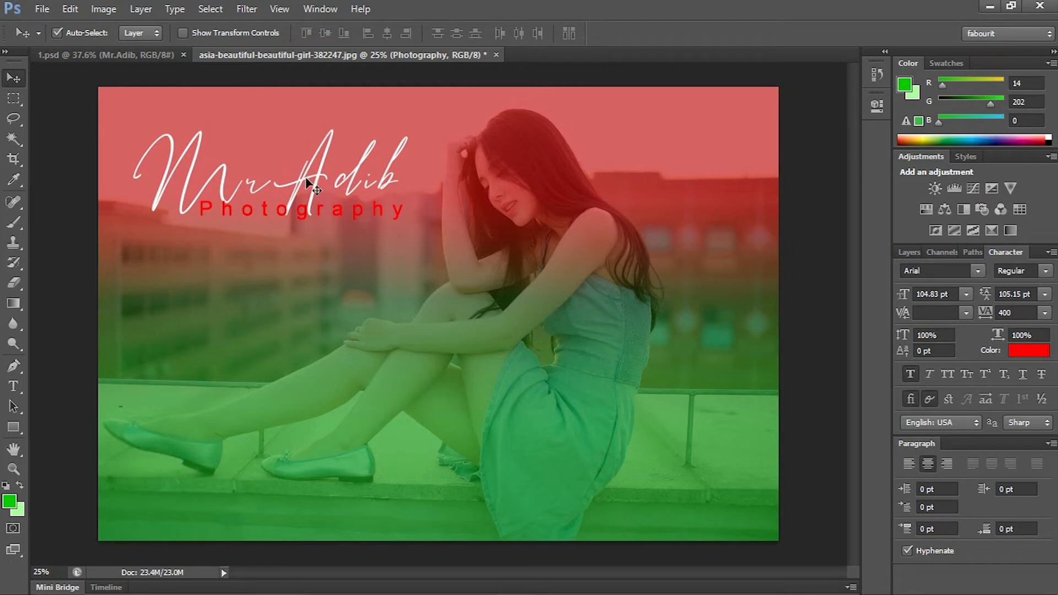
click(907, 253)
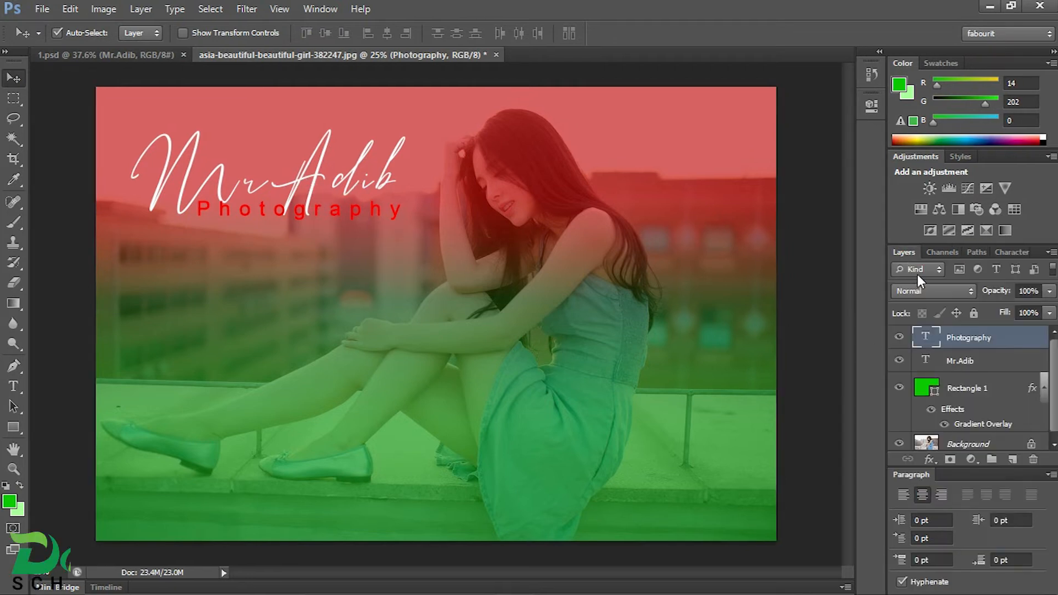
Step: Rasterize the handwritten name text layer
click(951, 365)
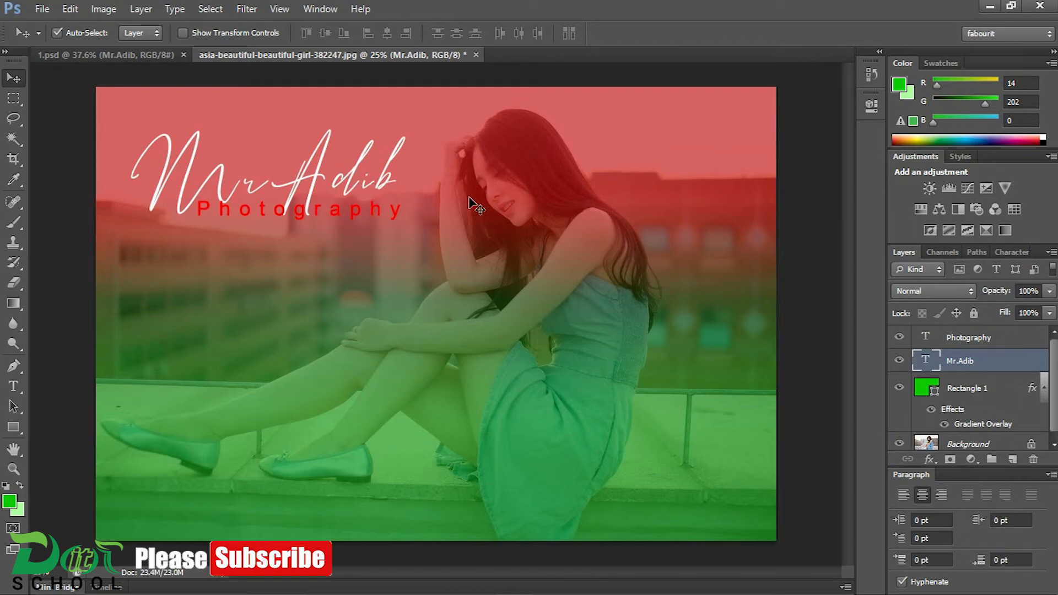
right_click(959, 361)
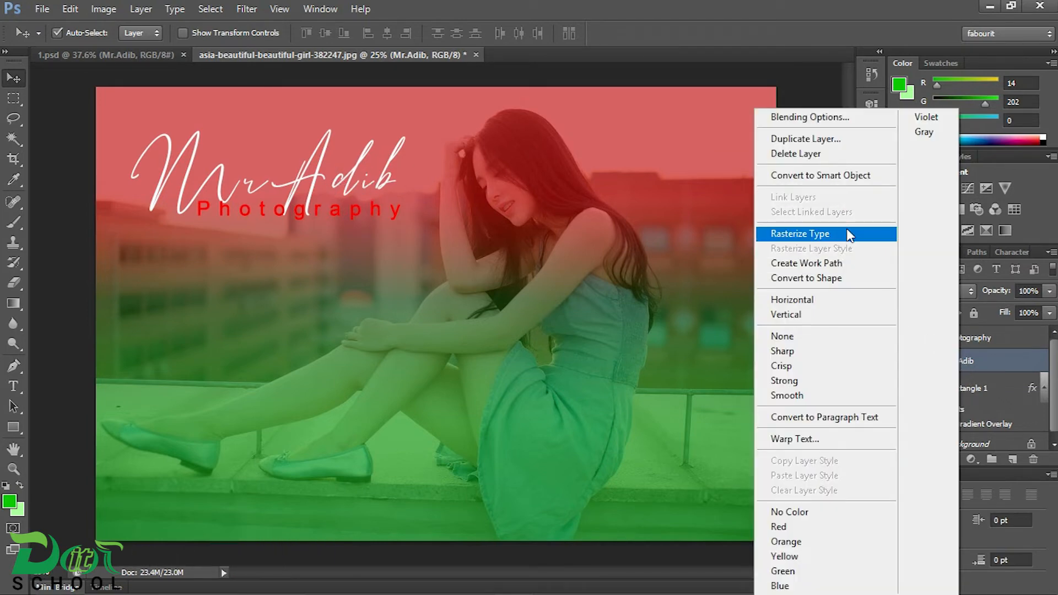
click(847, 233)
Step: Marquee-select the part of the name's strokes overlapping the Photography line, delete it from the name layer, and deselect
key(m)
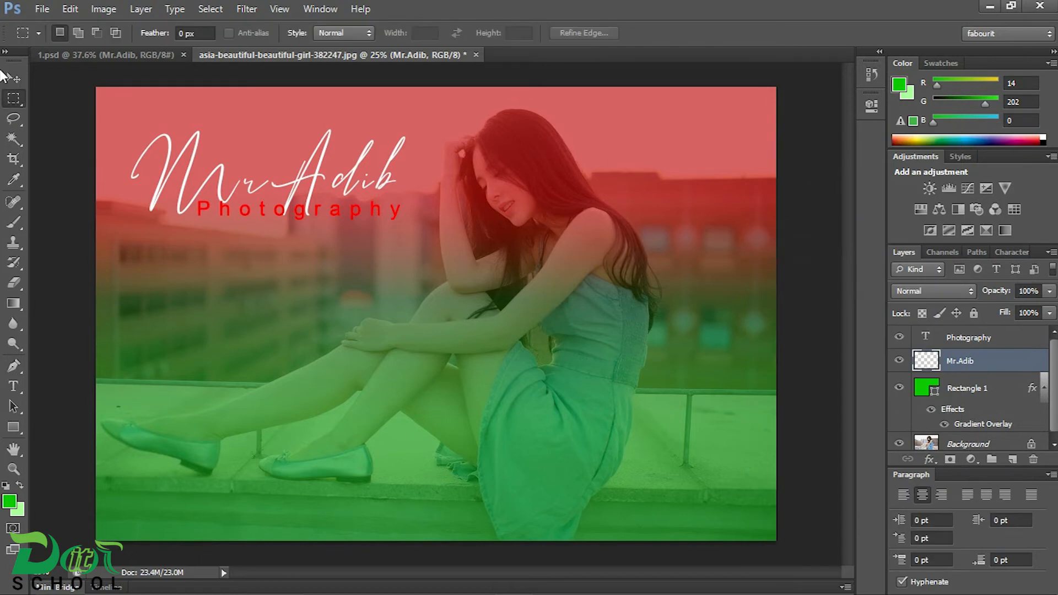
drag(14, 97, 90, 98)
scroll(323, 243, up, 2)
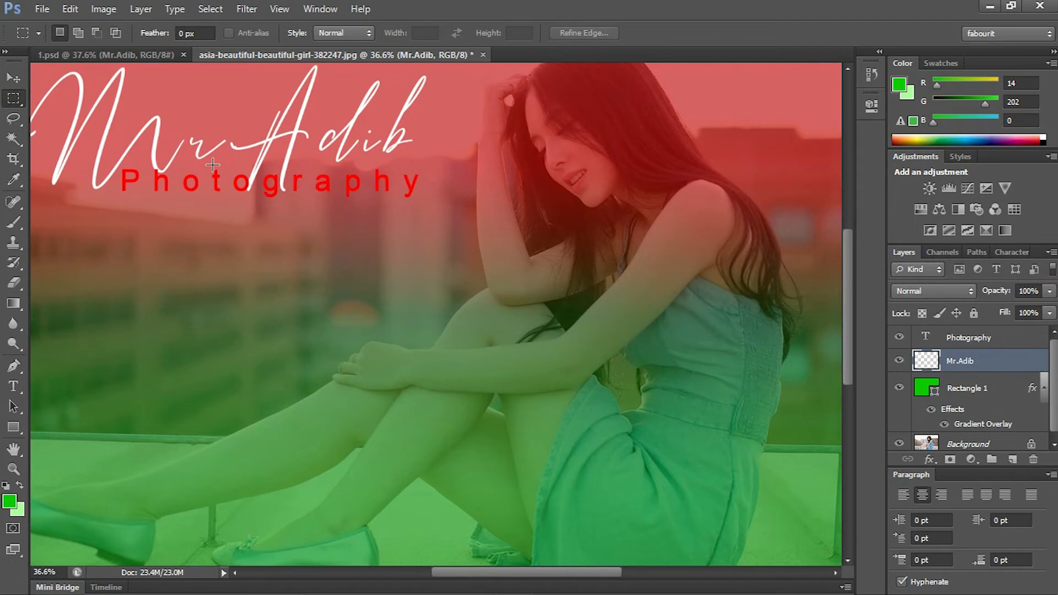
drag(211, 165, 357, 209)
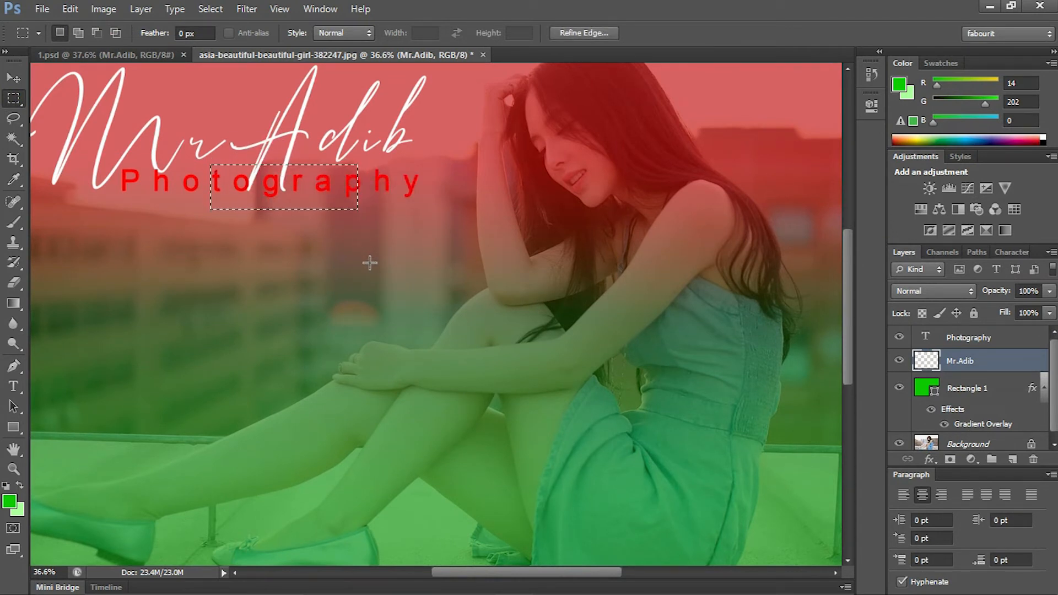
key(Delete)
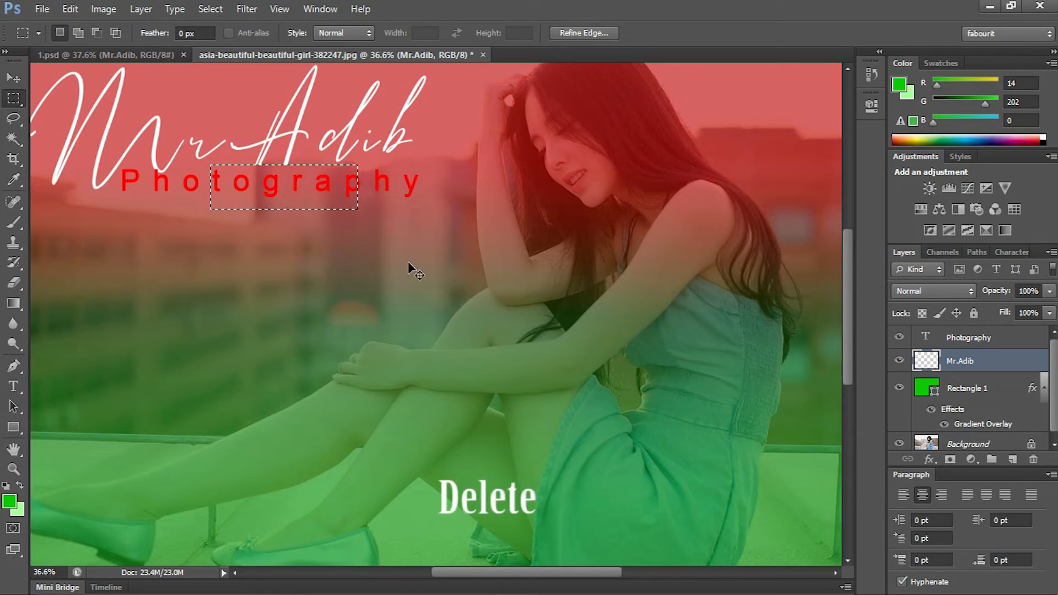
key(ctrl+d)
scroll(334, 237, down, 1)
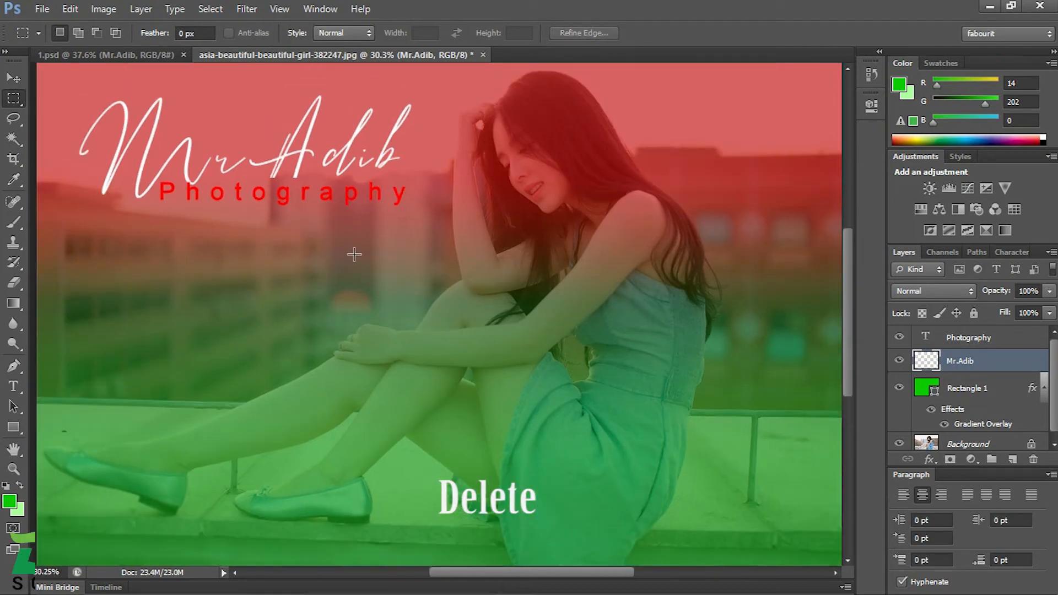
Step: Nudge the Photography text slightly down and scale it to about 95.6% width and 97.6% height beneath the name
key(v)
scroll(223, 160, up, 1)
drag(273, 223, 277, 232)
scroll(273, 226, down, 1)
key(ctrl+t)
drag(436, 227, 430, 228)
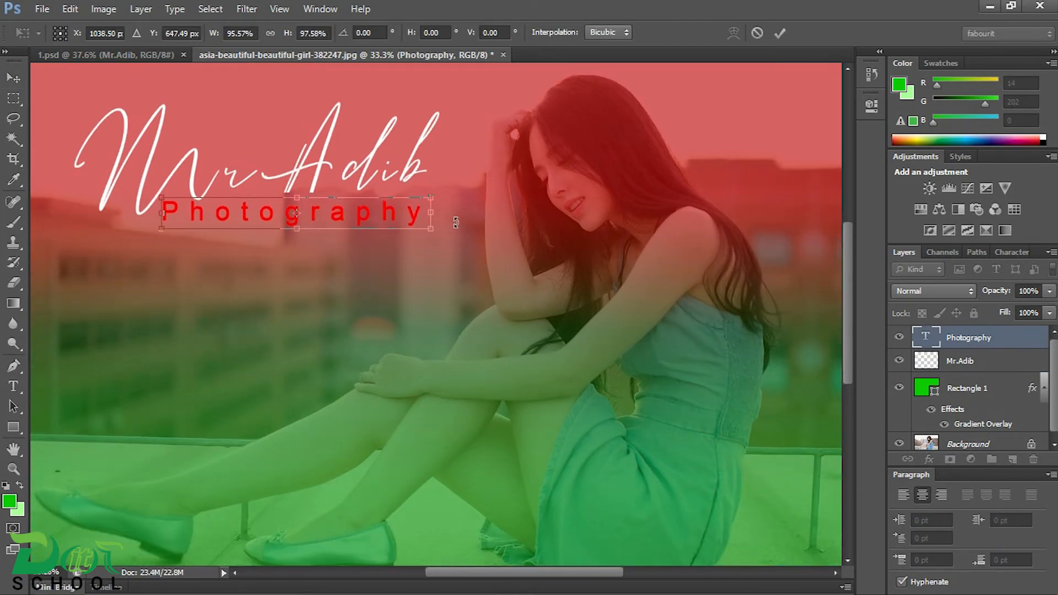
key(Return)
scroll(420, 220, down, 1)
Step: Draw a rounded rectangle about 1558 by 674 px with 30 px radius around the logo and place its layer below the name
click(12, 429)
right_click(12, 432)
click(89, 441)
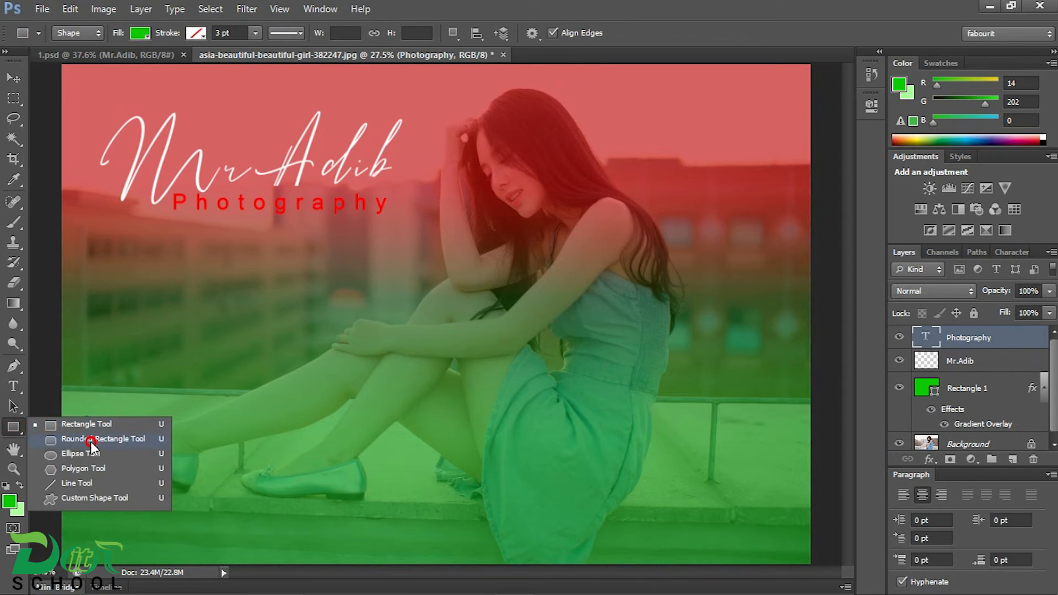
right_click(15, 427)
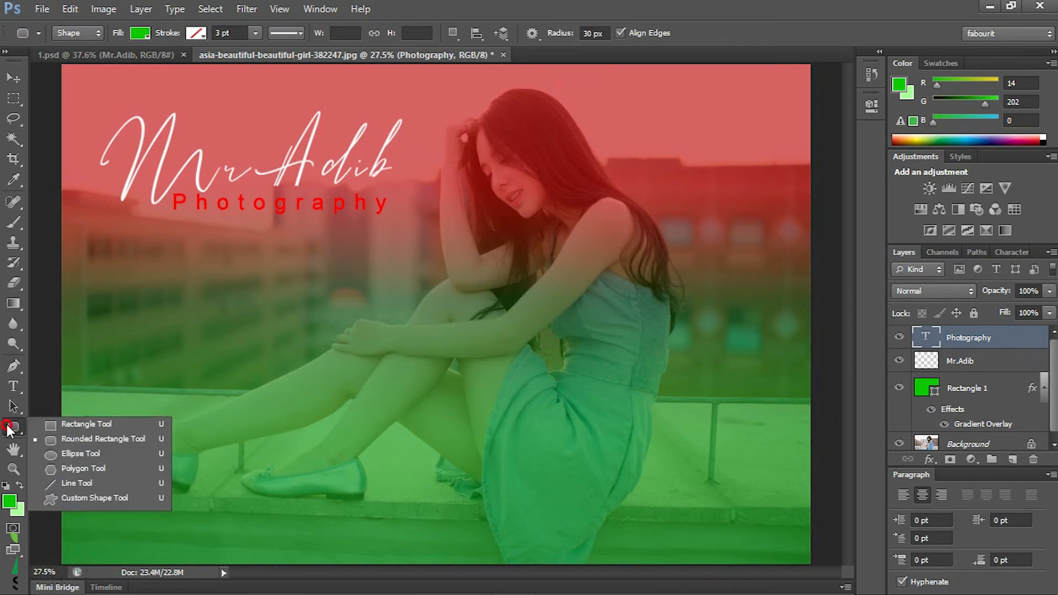
click(102, 440)
scroll(203, 264, down, 1)
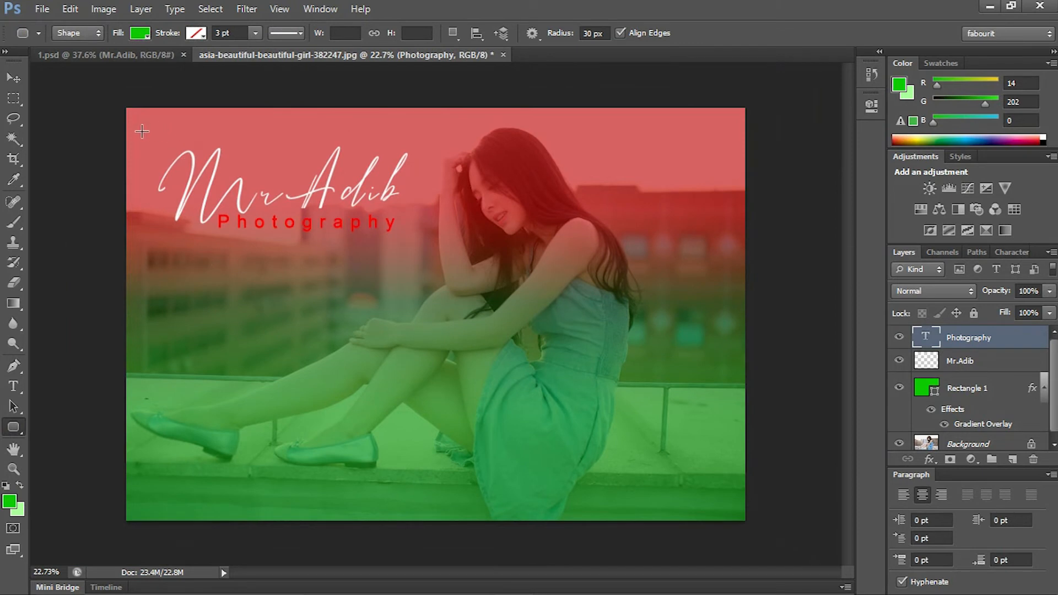
drag(146, 127, 421, 246)
drag(936, 340, 940, 363)
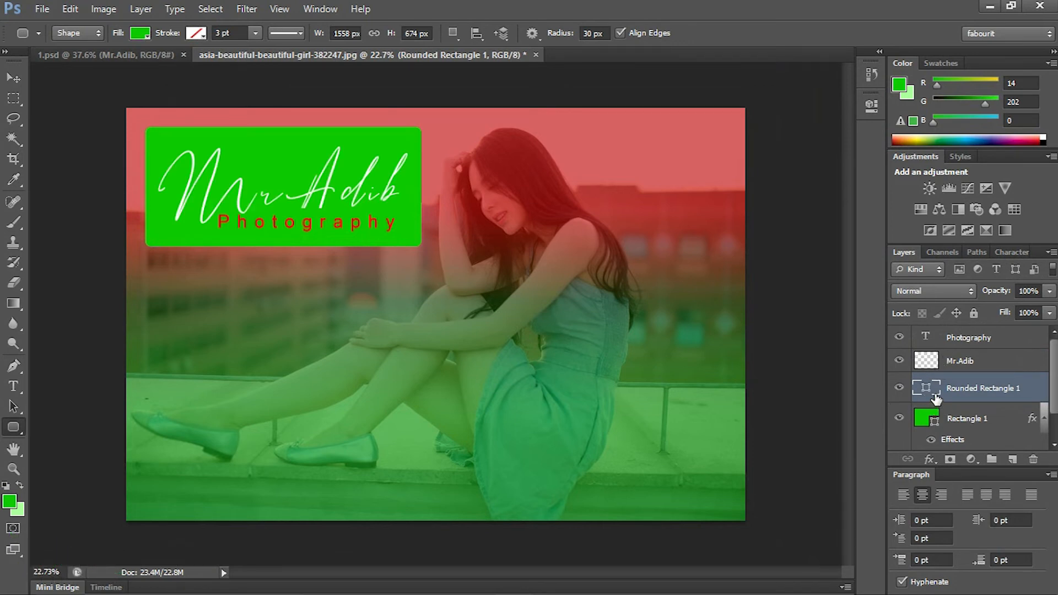
Step: Change the rounded rectangle's fill color to white (ffffff)
double_click(929, 389)
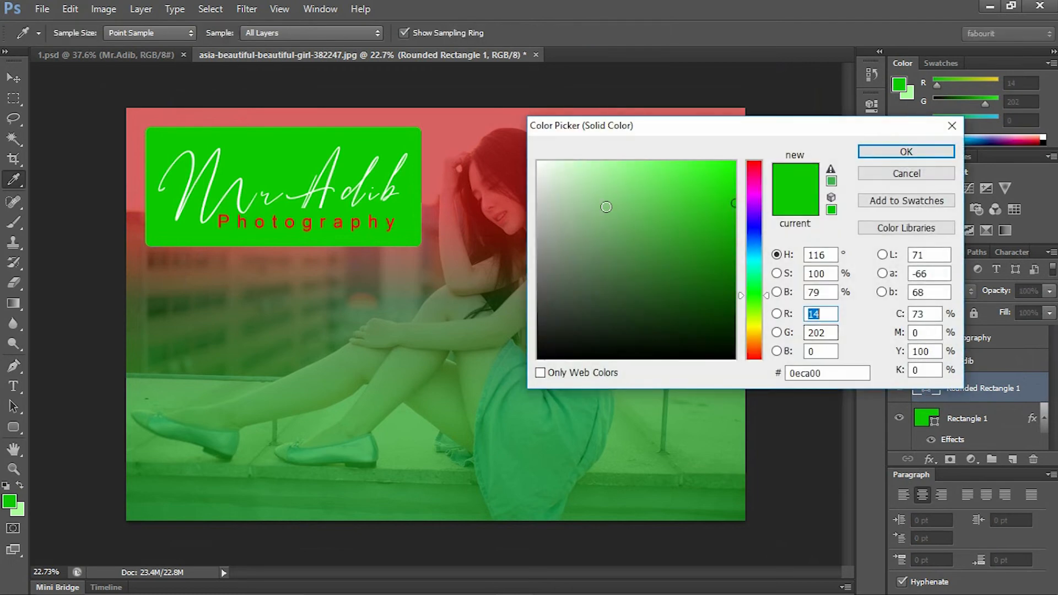
drag(623, 214, 536, 159)
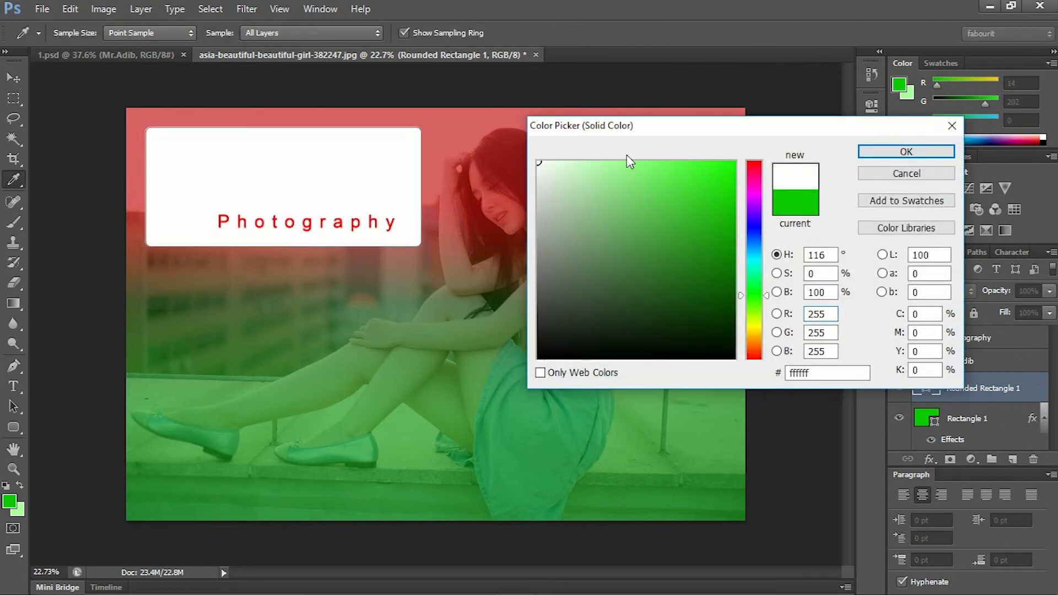
click(906, 151)
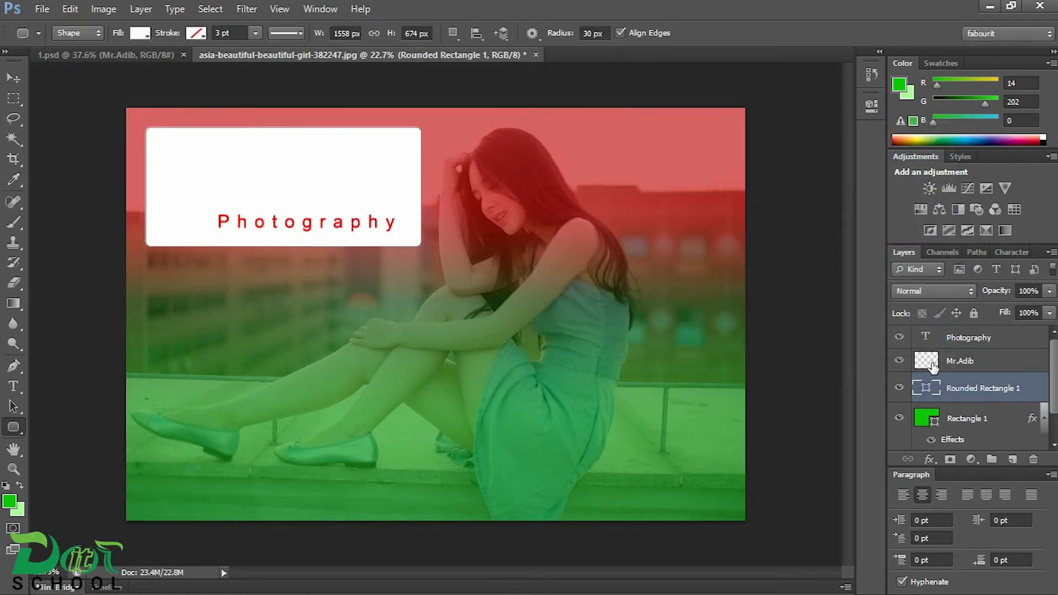
Step: Load the name layer's outline as a selection, fill it with green 0ec400 on that layer, and deselect
drag(931, 365, 931, 366)
ctrl+click(933, 365)
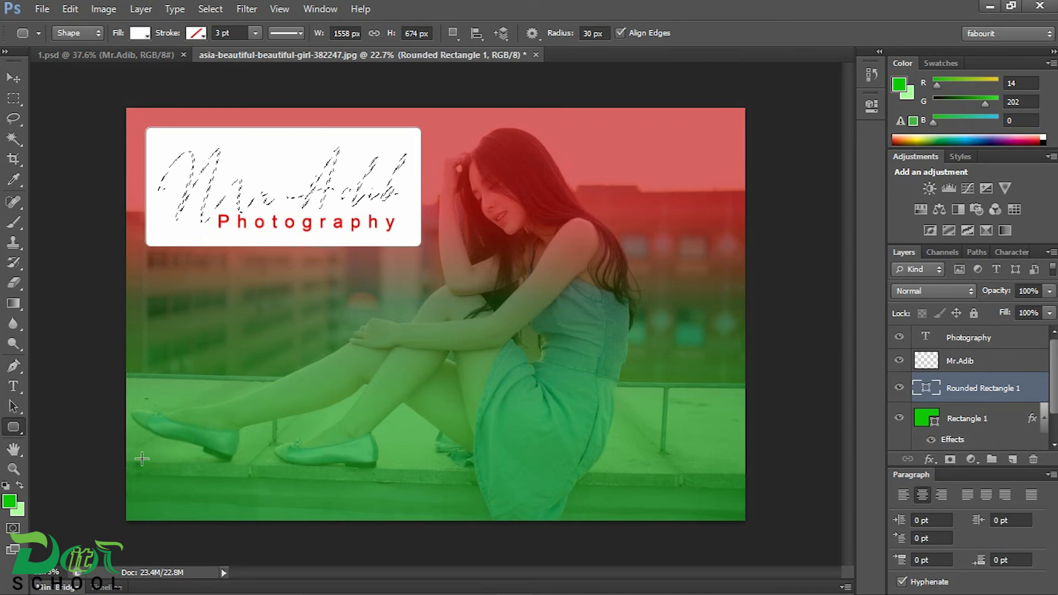
click(8, 501)
click(738, 219)
mouse_move(741, 219)
mouse_down()
mouse_move(736, 194)
mouse_move(733, 207)
mouse_up()
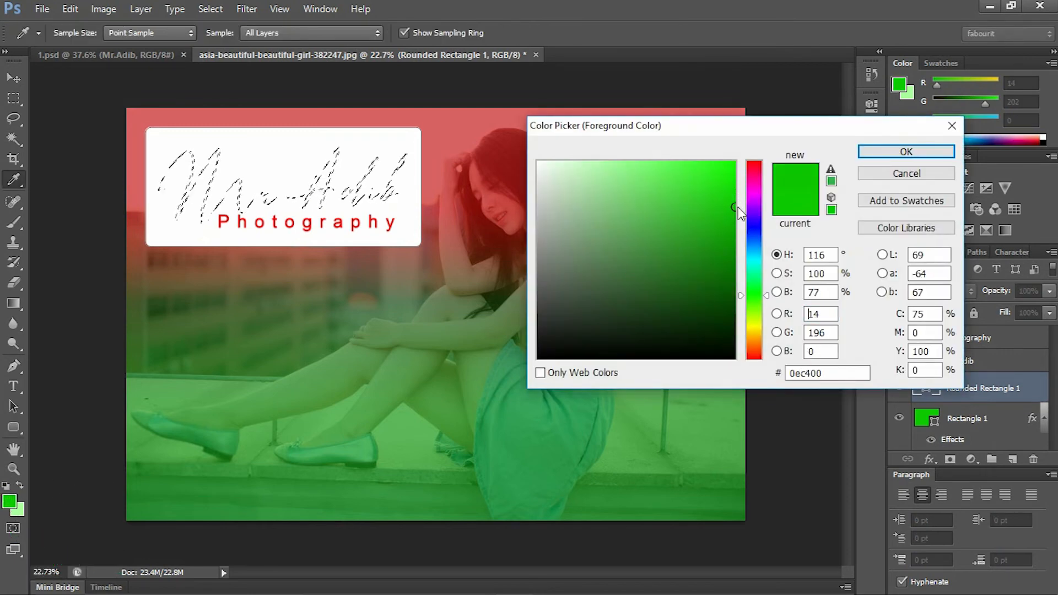
click(878, 151)
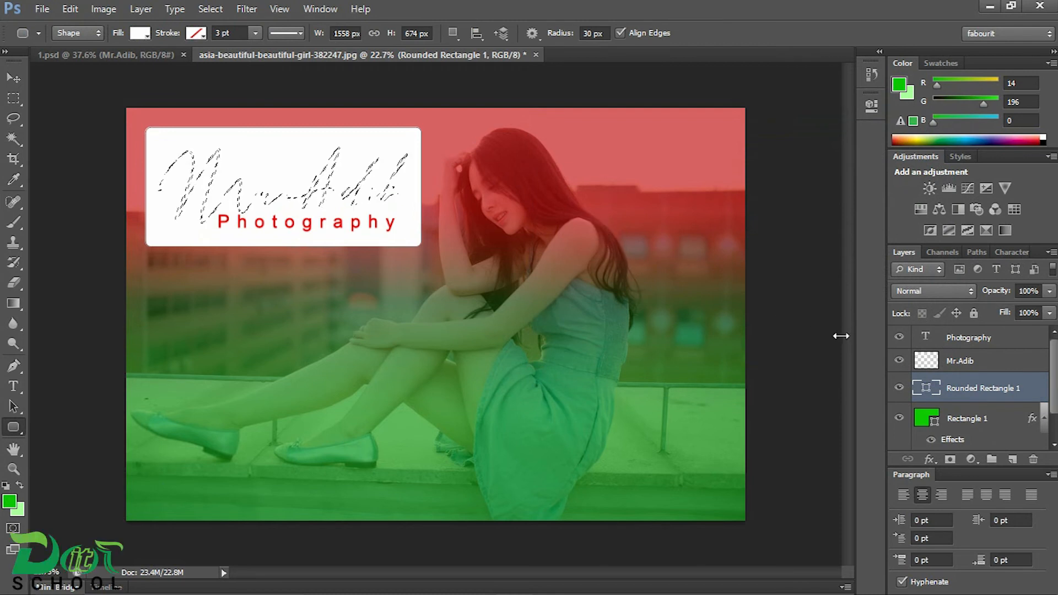
click(937, 360)
key(alt+BackSpace)
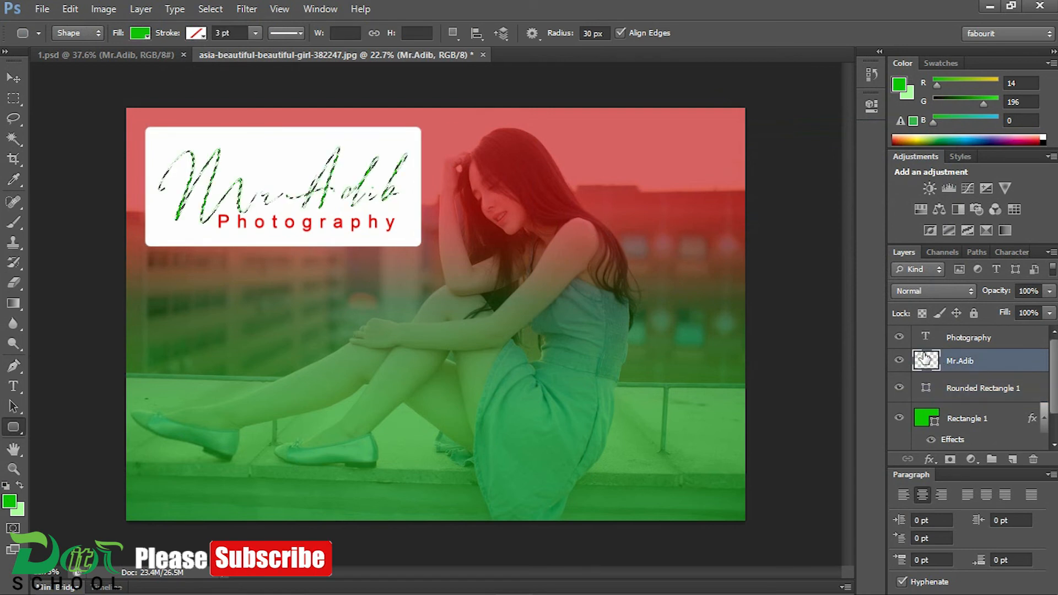
key(ctrl+d)
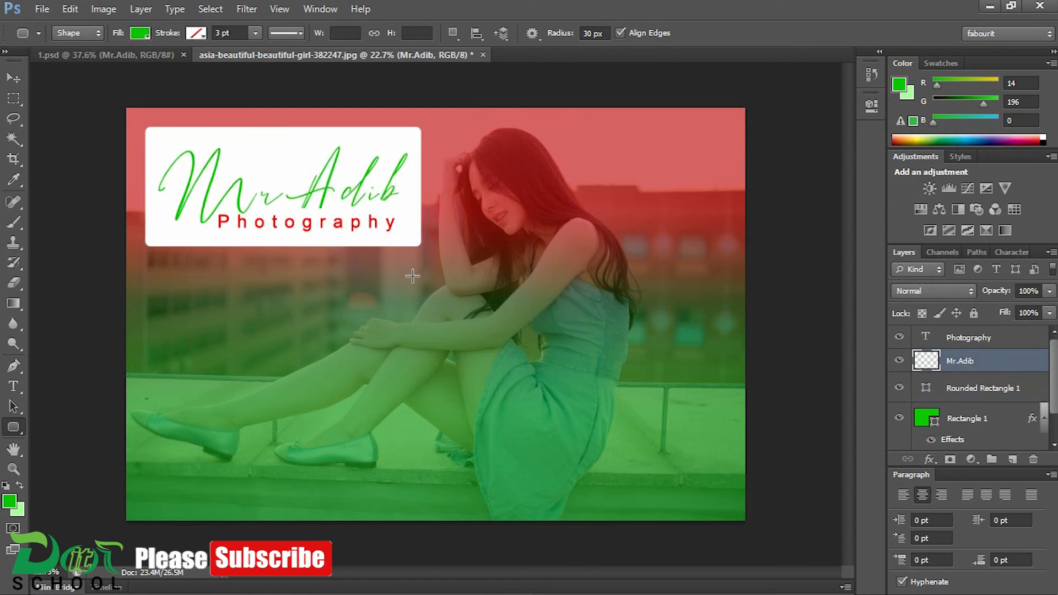
Step: Add a red Multiply drop shadow to the rounded rectangle with distance 48 px, spread 20%, and size 24 px
double_click(962, 390)
click(522, 366)
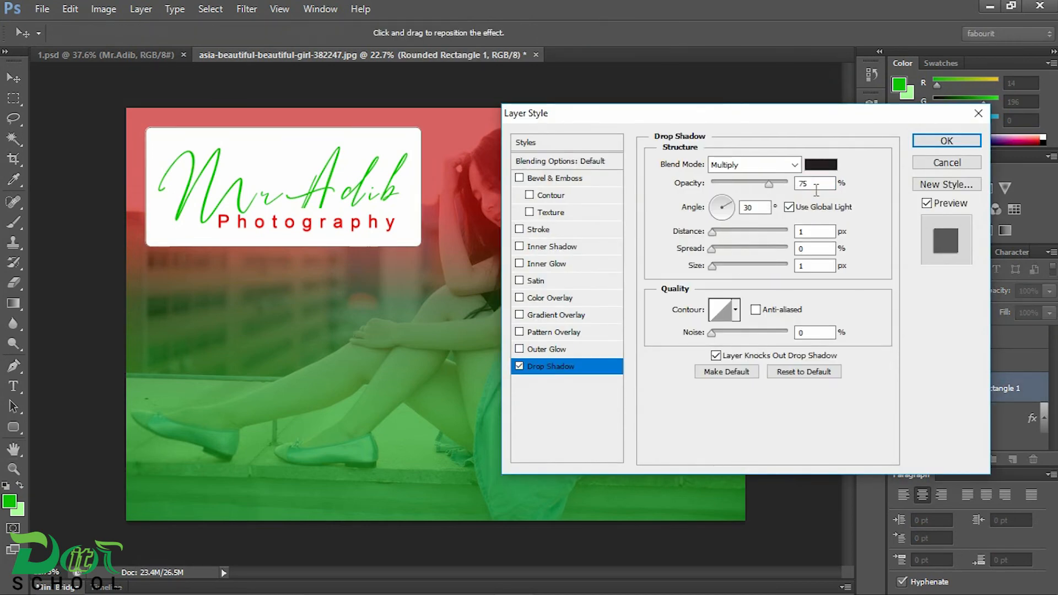
click(820, 165)
click(719, 187)
click(904, 149)
click(712, 266)
drag(713, 268, 748, 236)
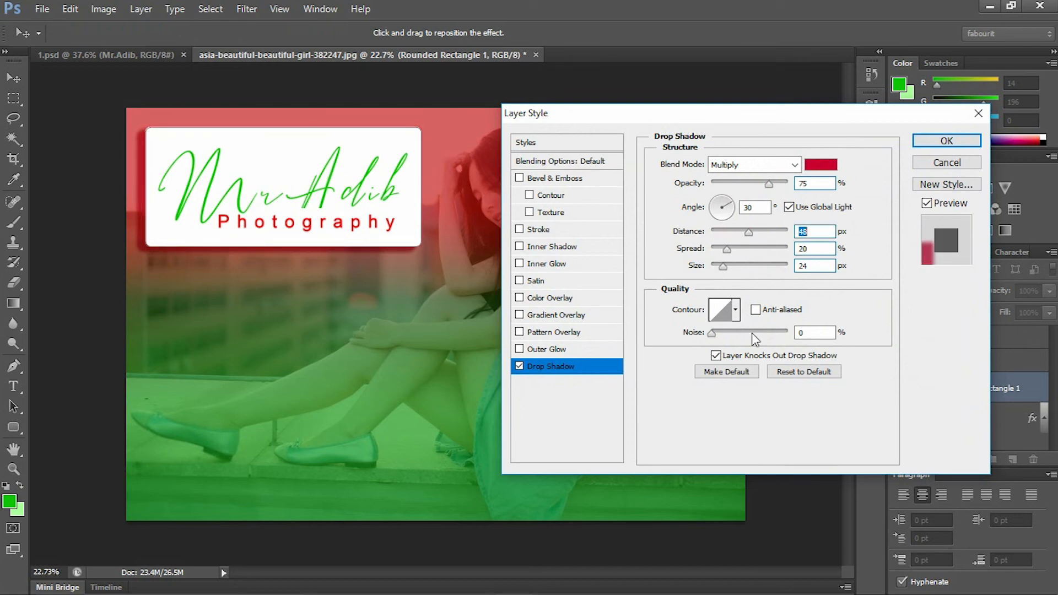
click(946, 141)
Step: Draw a thin horizontal line with 1 px weight between the name and the Photography text, using the Line tool
scroll(353, 327, up, 2)
drag(353, 327, 368, 362)
right_click(17, 424)
click(77, 483)
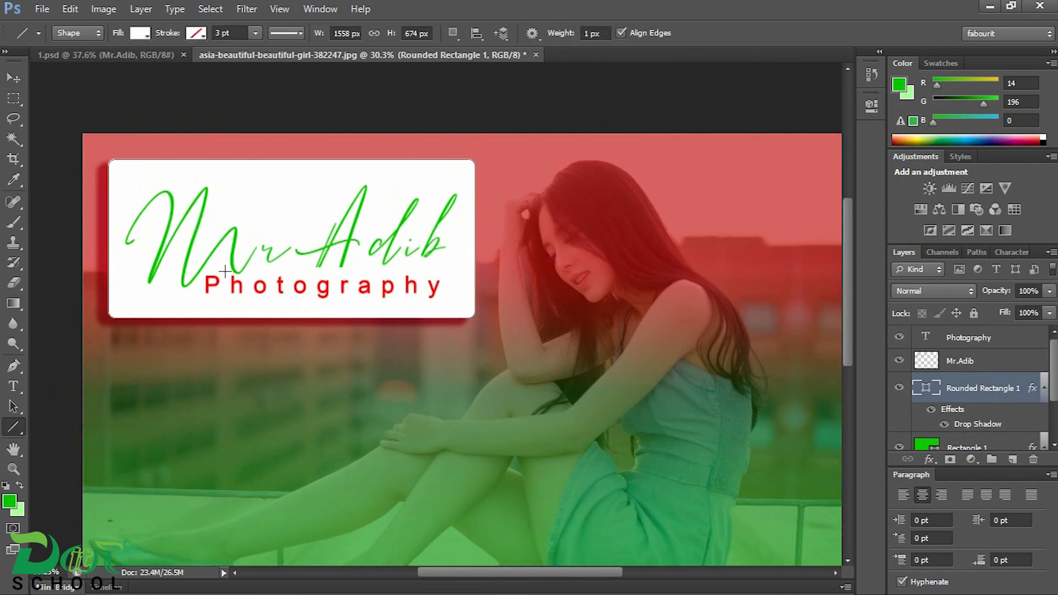
drag(239, 272, 443, 272)
key(v)
scroll(308, 346, down, 1)
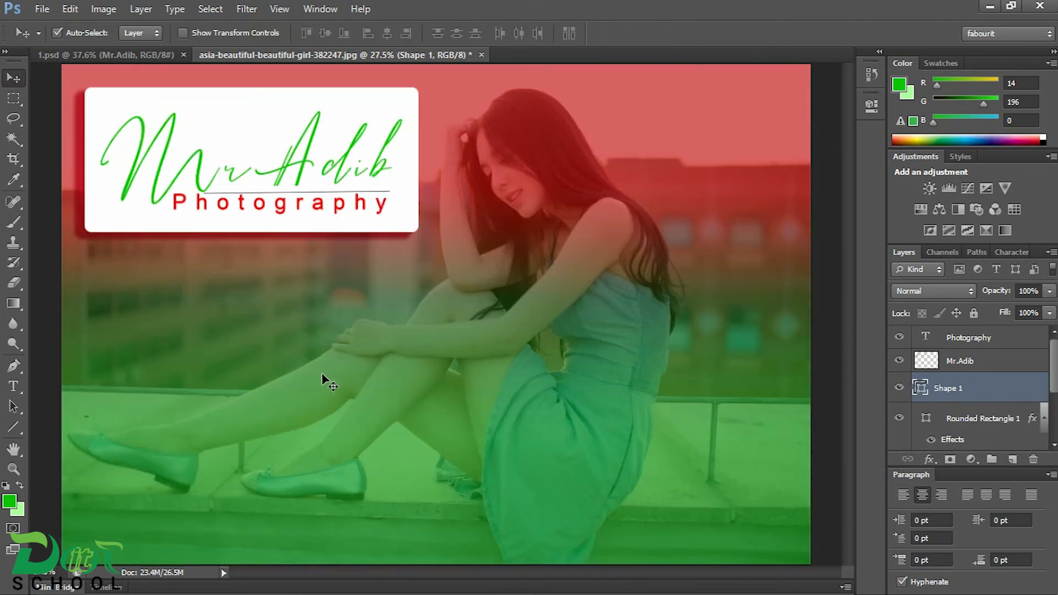
scroll(372, 394, down, 1)
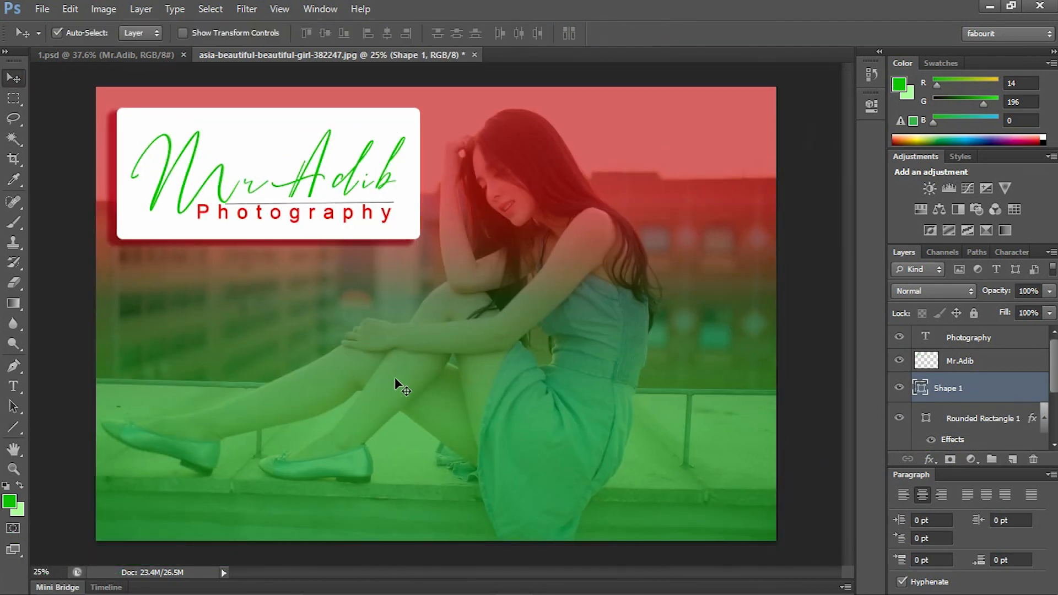